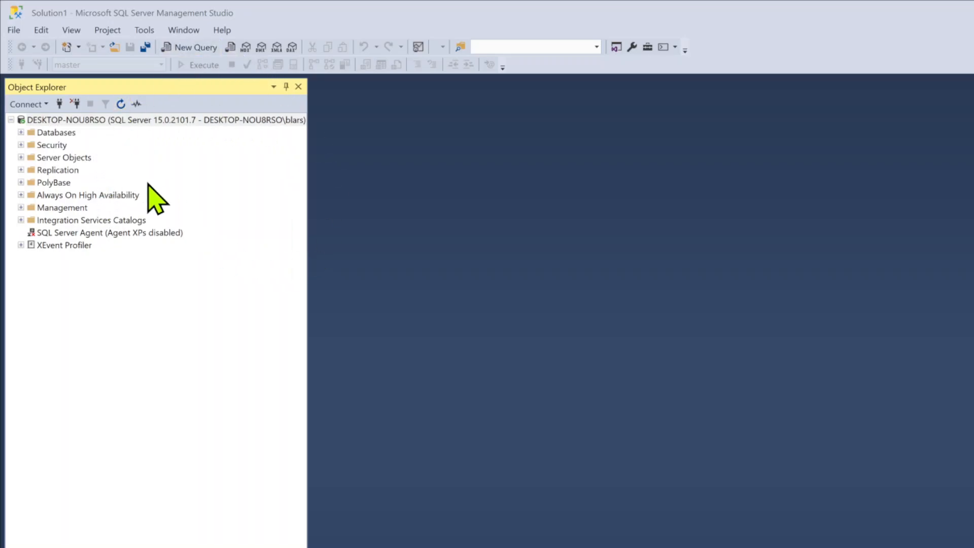
Create a new database named SSRS_Training on the server, keeping the default owner and the default data and log files
click(21, 132)
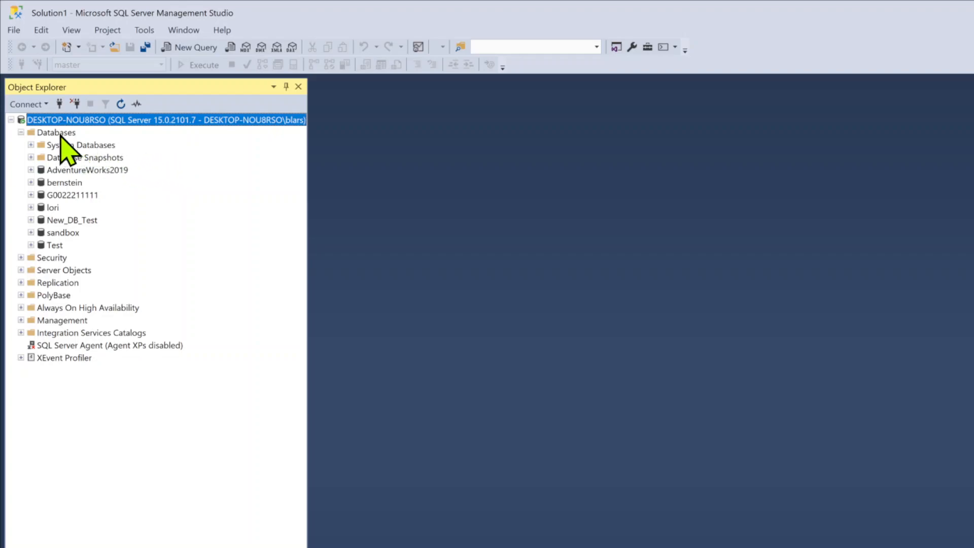
right_click(60, 135)
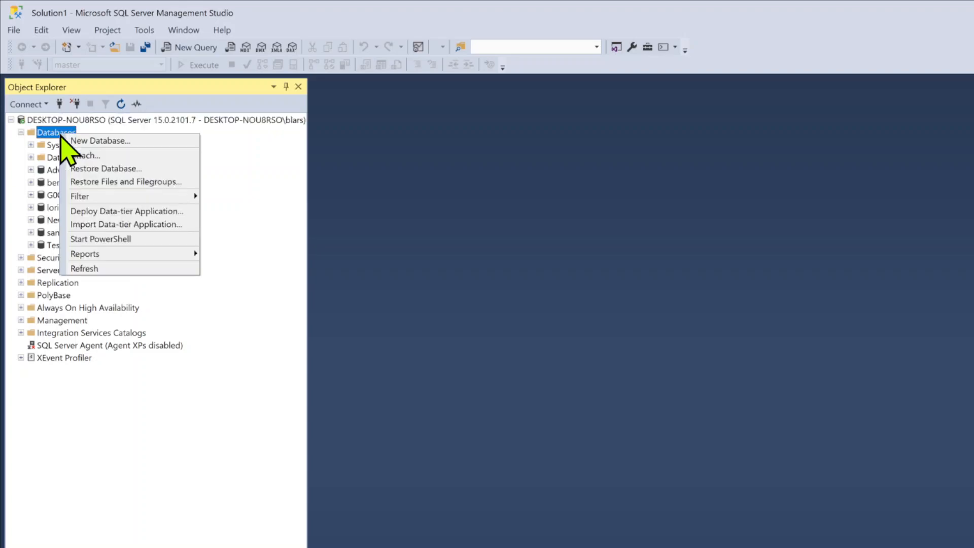
click(87, 142)
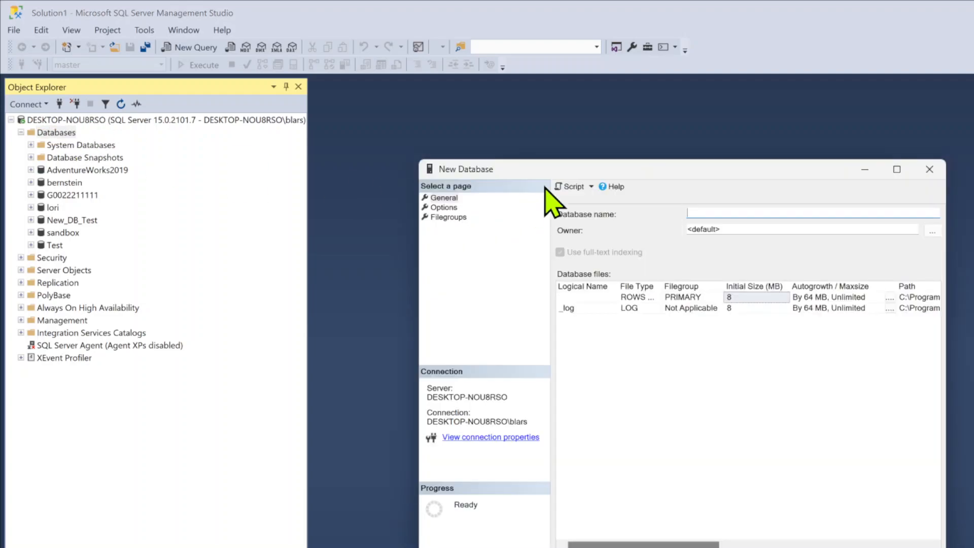
drag(634, 167, 461, 136)
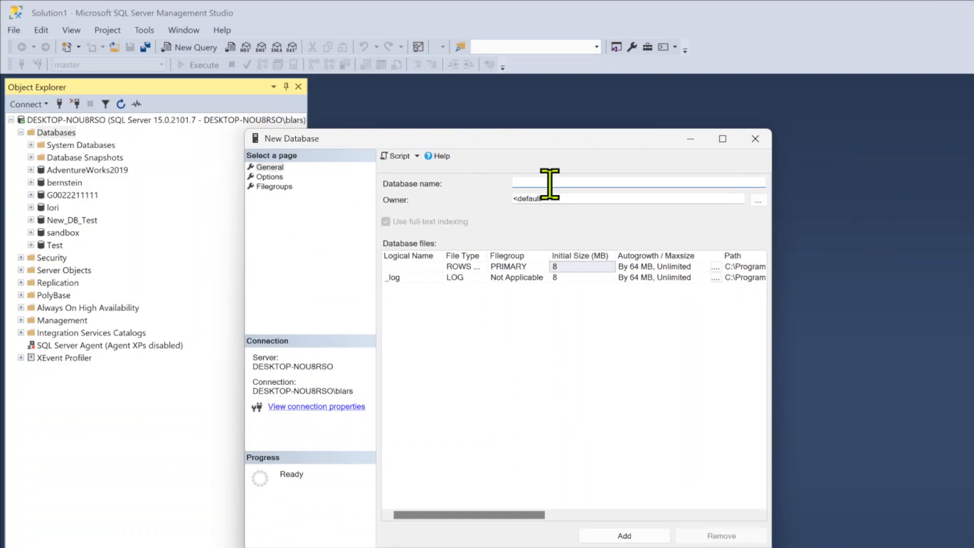
text(SSRS_Training)
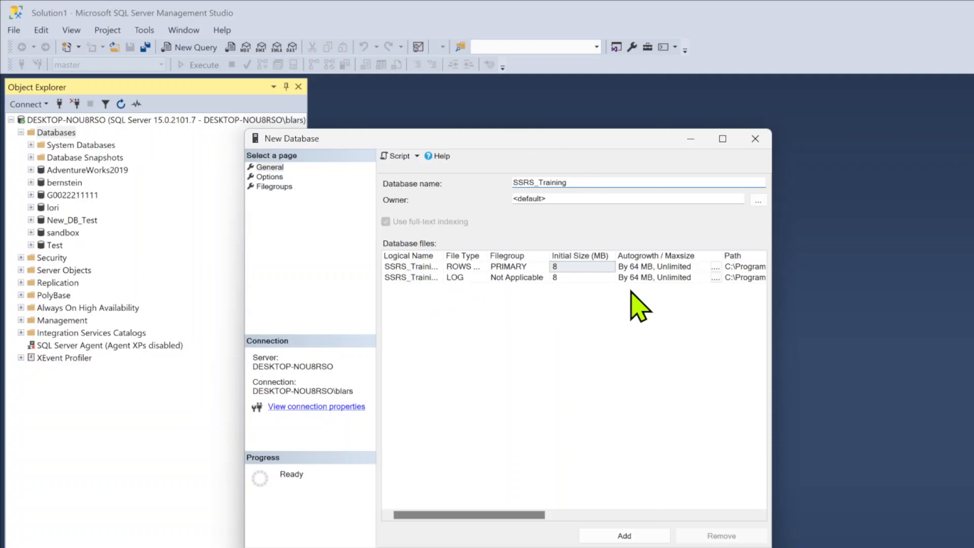
drag(533, 515, 641, 532)
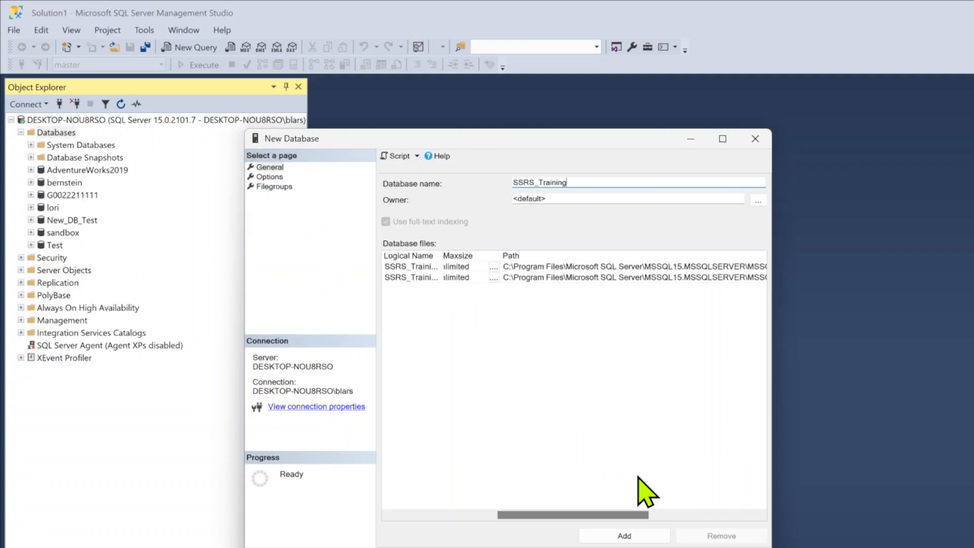
click(636, 535)
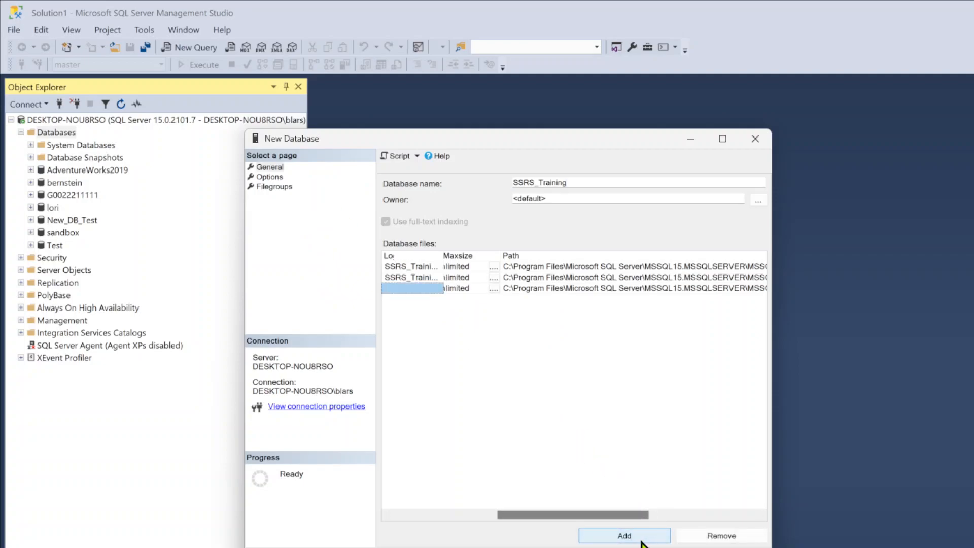
click(716, 537)
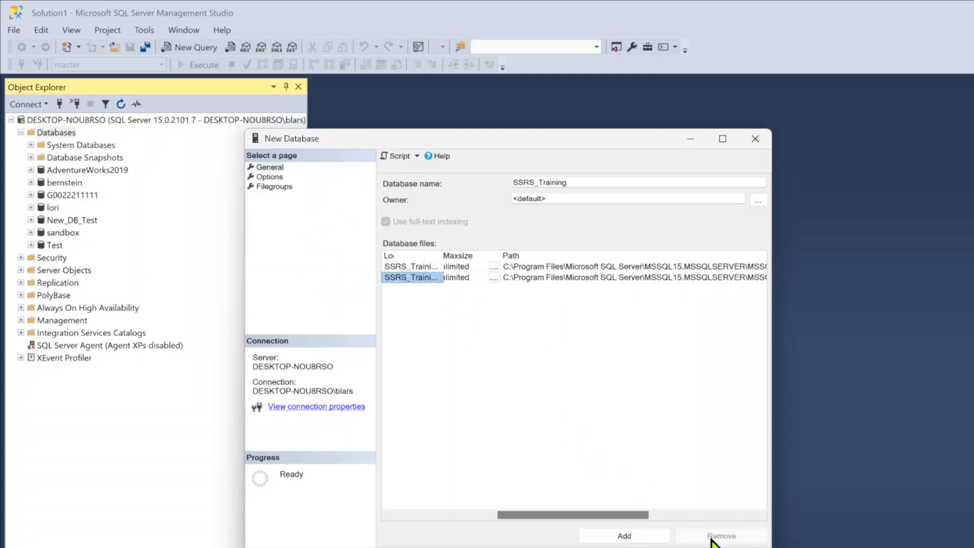
drag(562, 144, 555, 87)
click(672, 508)
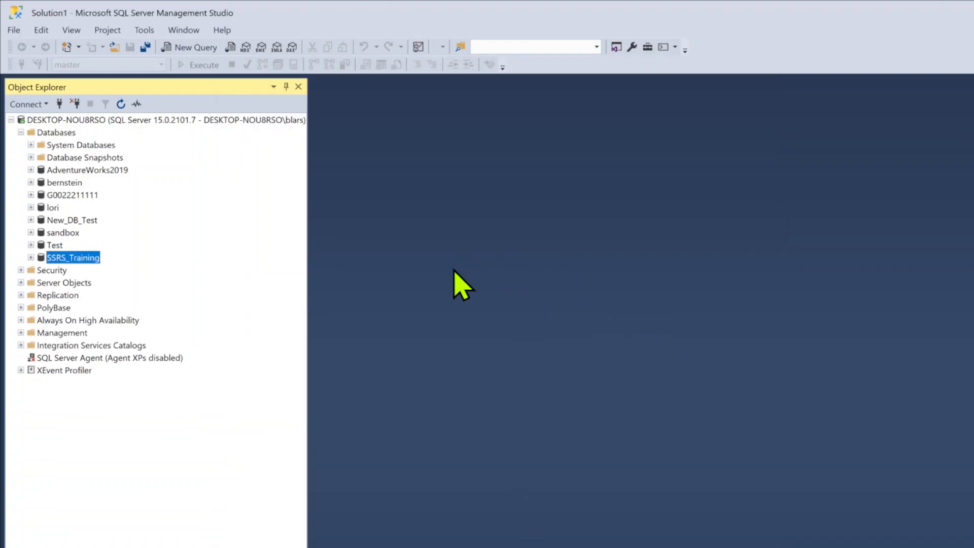
Expand the SSRS_Training database's tables and start the Import Data wizard for that database, continuing past its welcome page
click(31, 257)
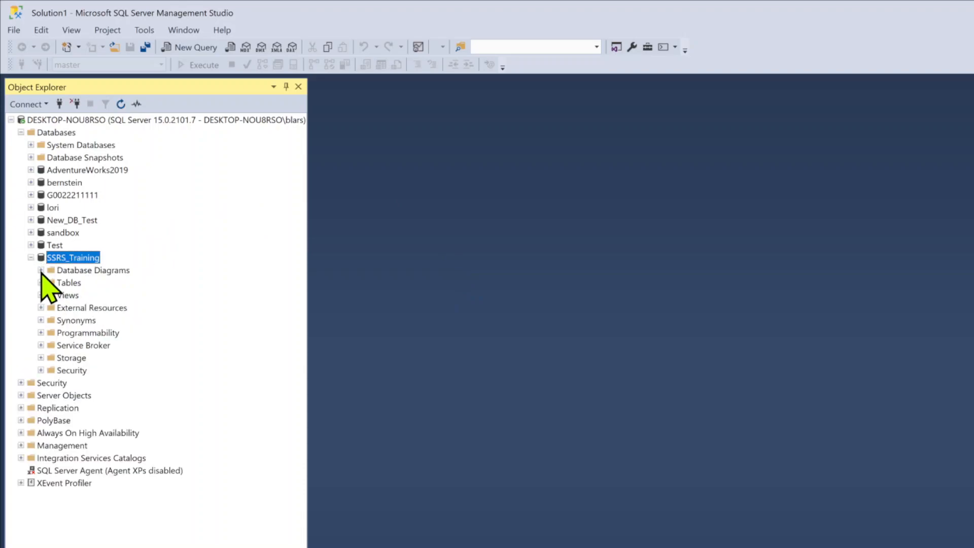
click(41, 283)
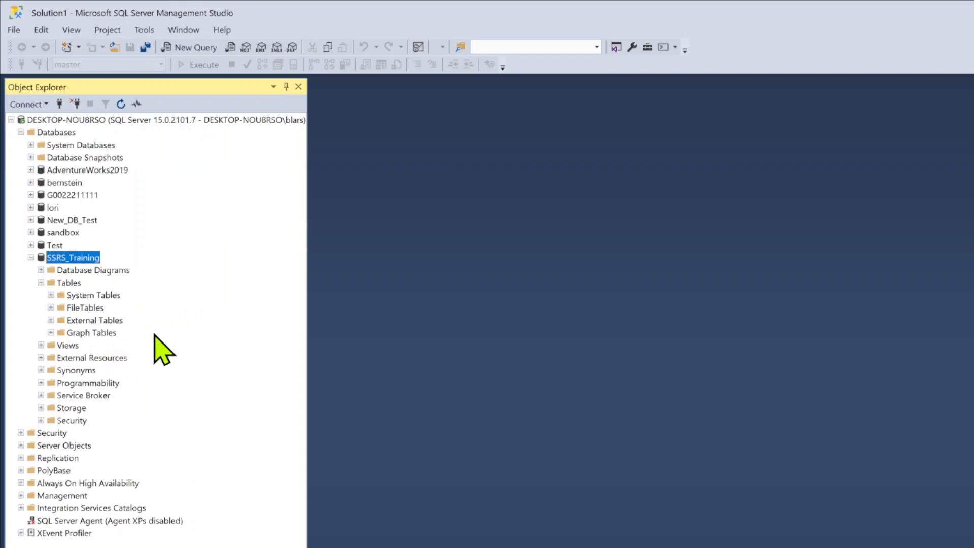
right_click(95, 259)
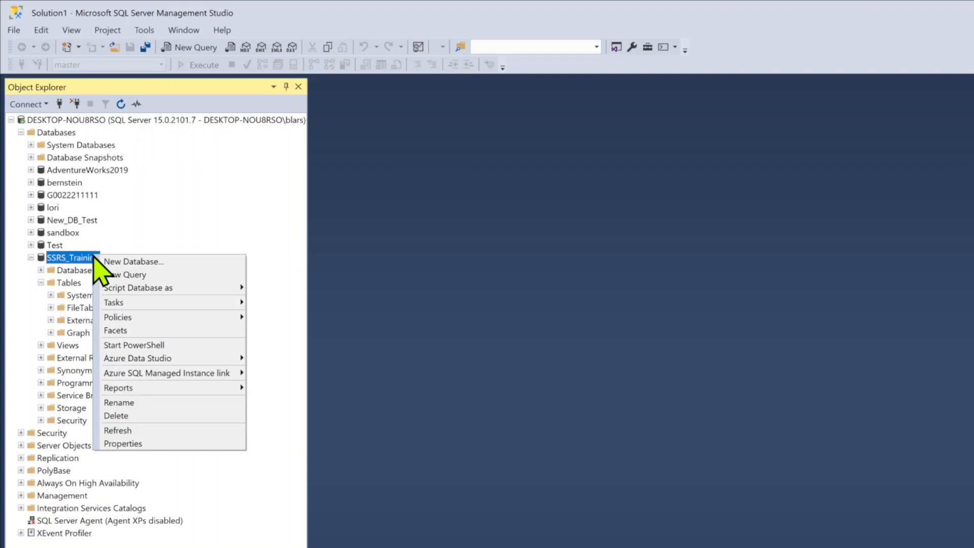
mouse_move(141, 300)
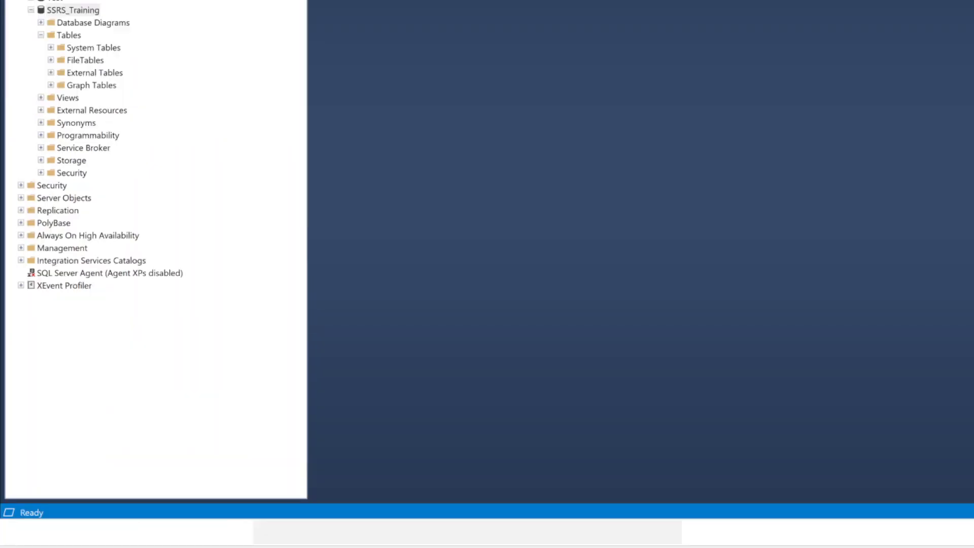
right_click(92, 10)
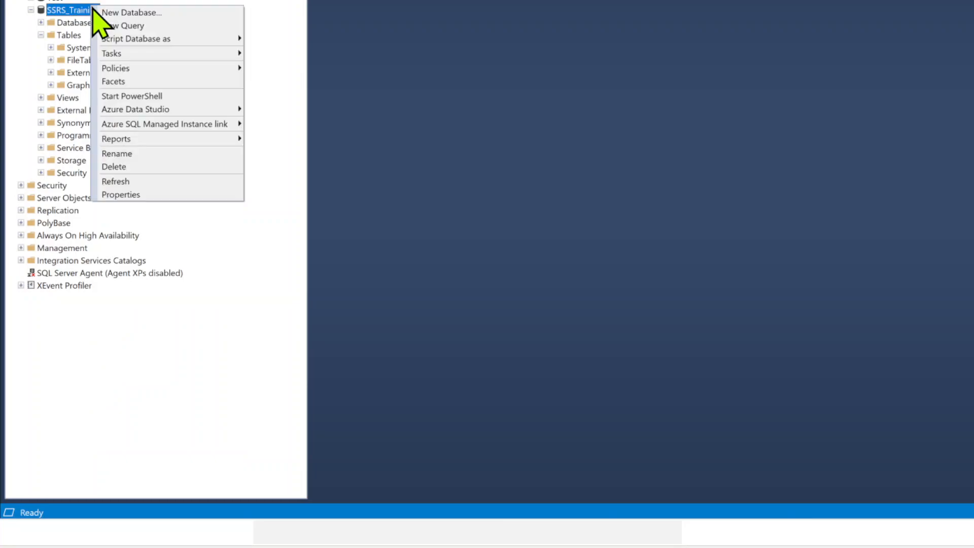
mouse_move(133, 56)
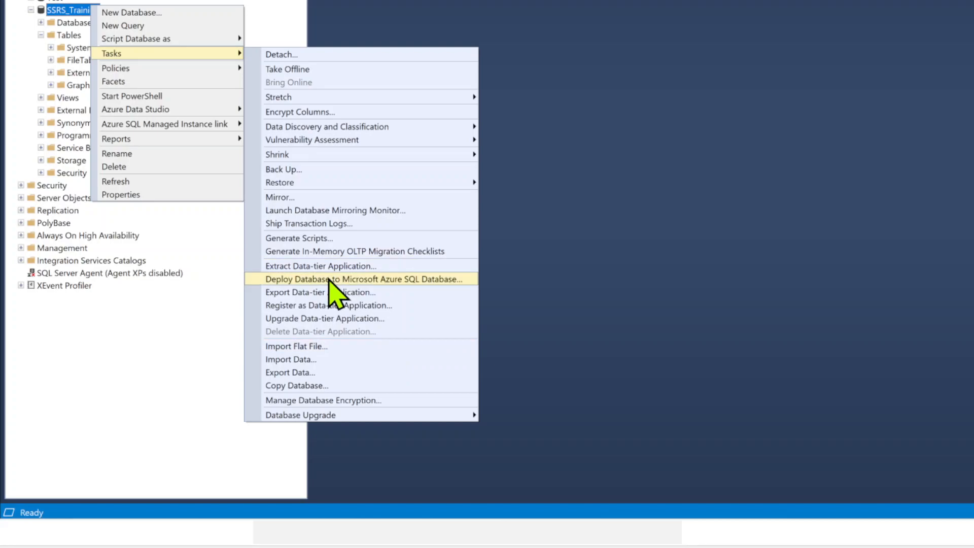
click(313, 359)
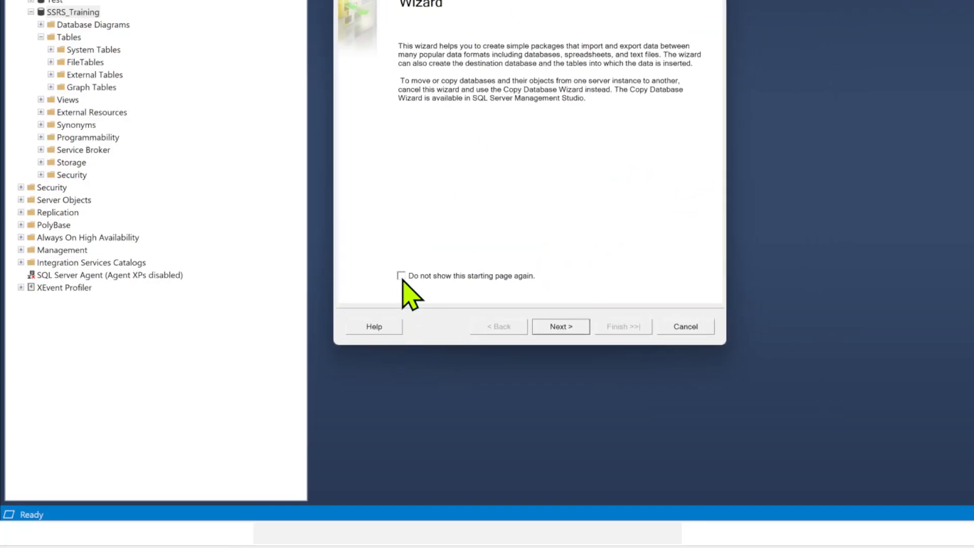
click(556, 328)
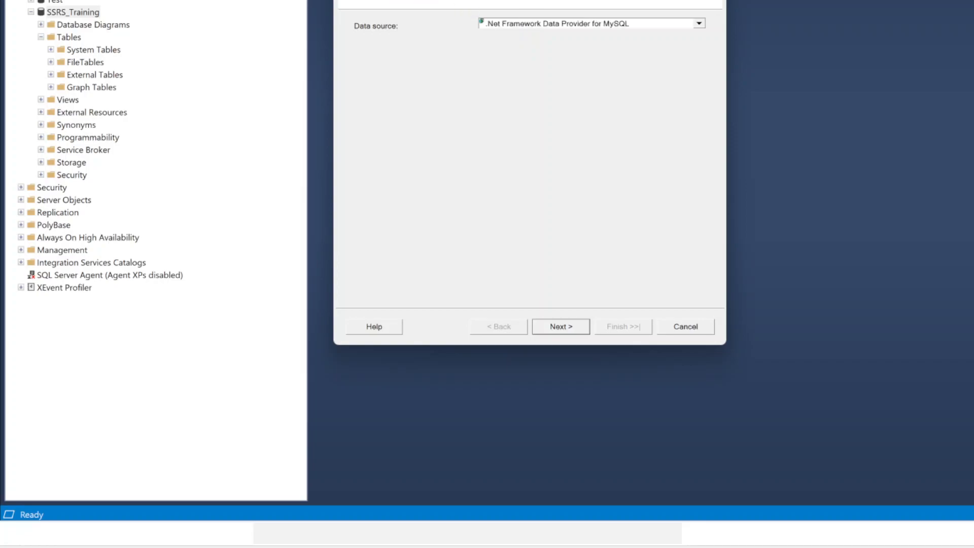
Choose Microsoft Excel as the data source of the import
drag(470, 0, 548, 94)
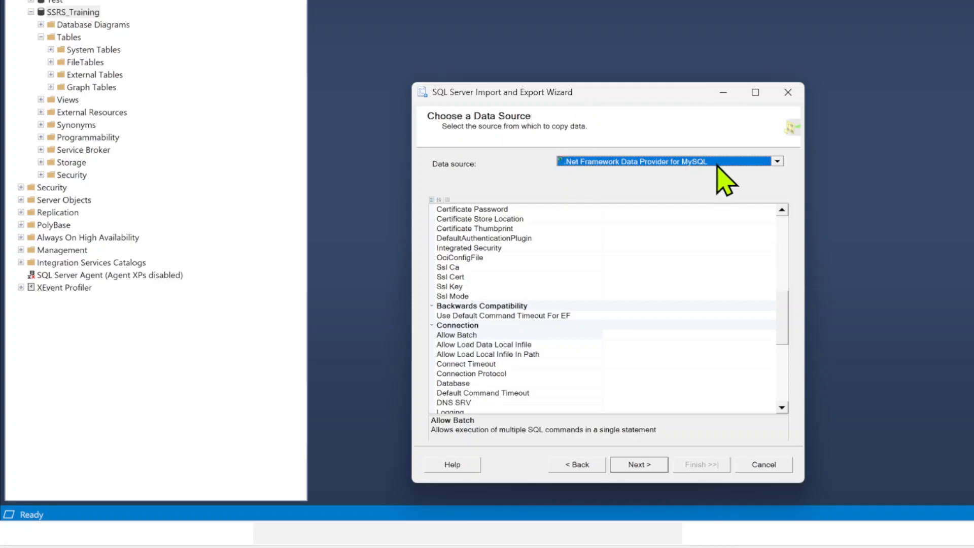
click(776, 161)
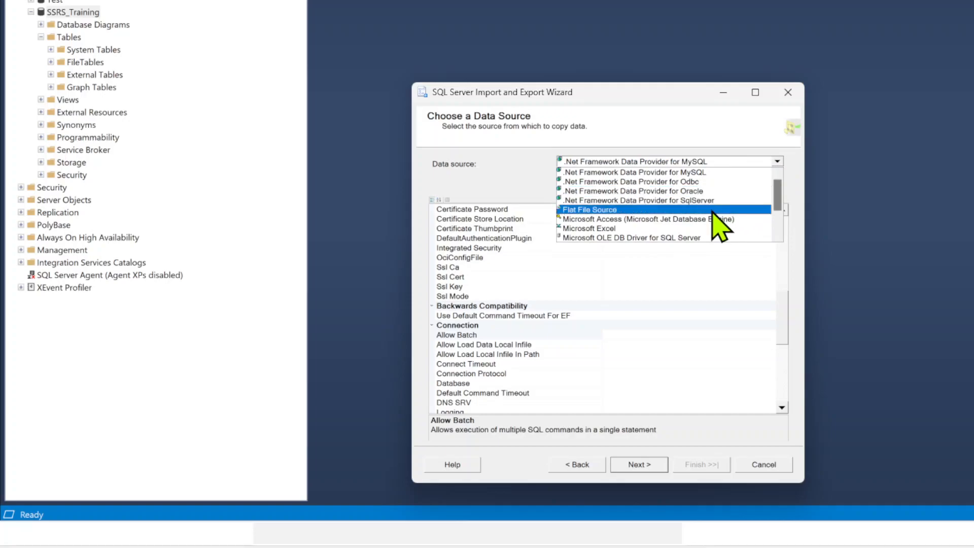
scroll(712, 227, down, 2)
scroll(706, 233, up, 2)
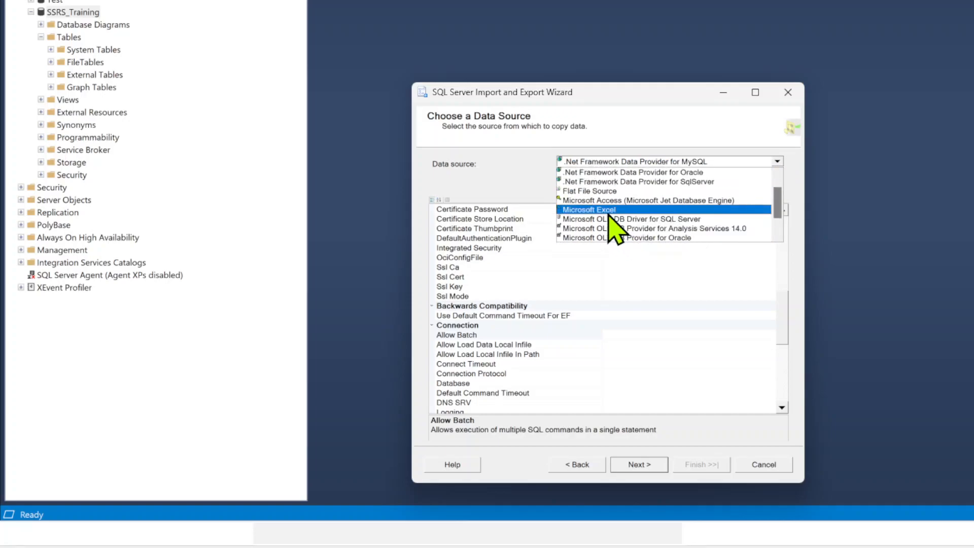
click(608, 213)
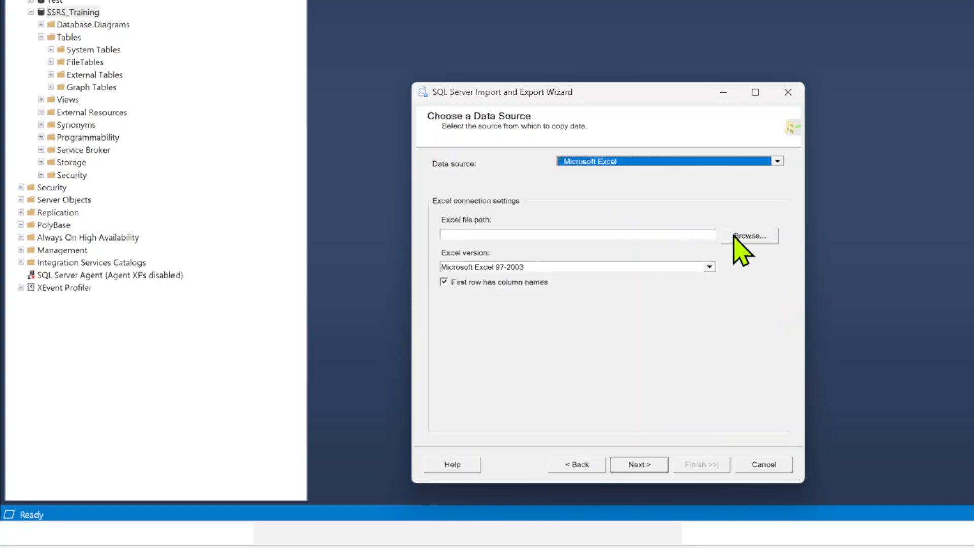
Select jobdataset.xlsx from the Downloads folder as the Excel file to import
click(750, 237)
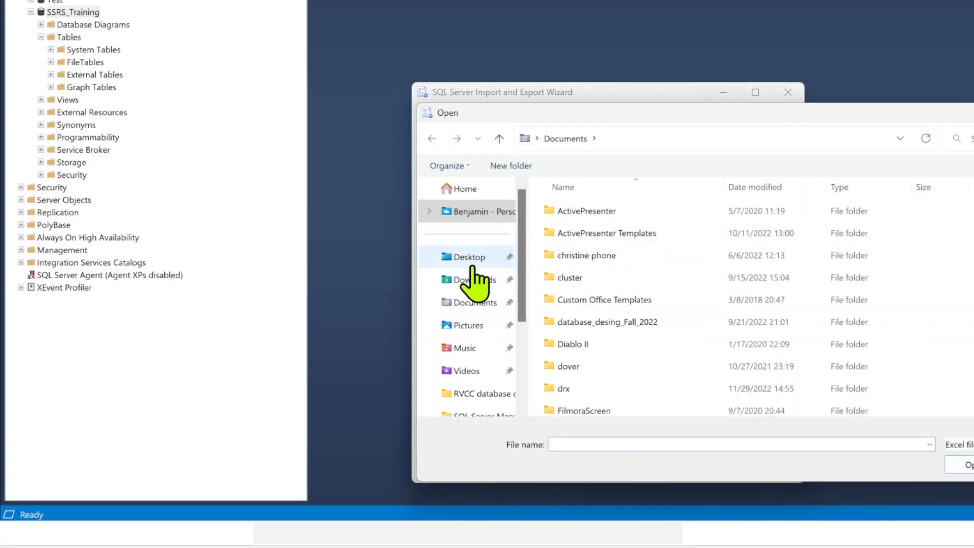
click(475, 287)
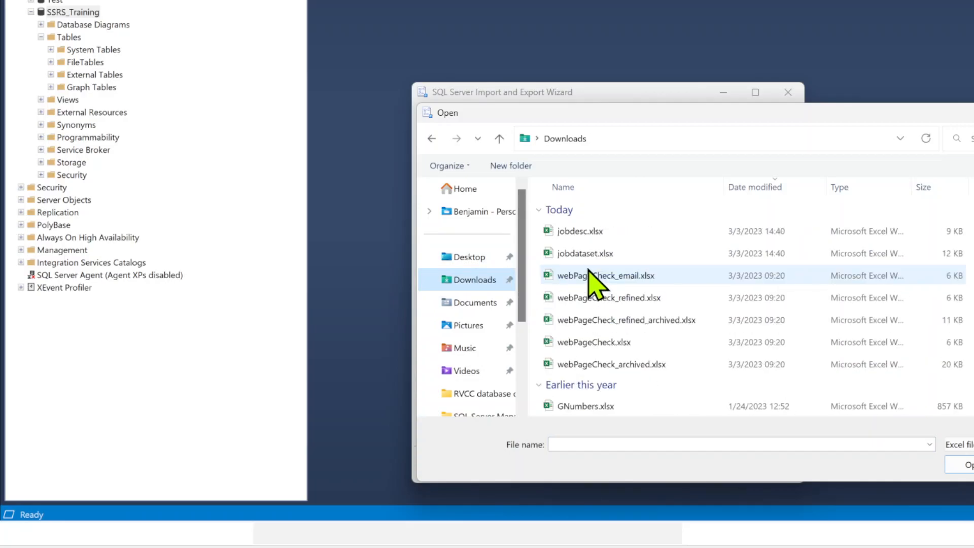
click(589, 259)
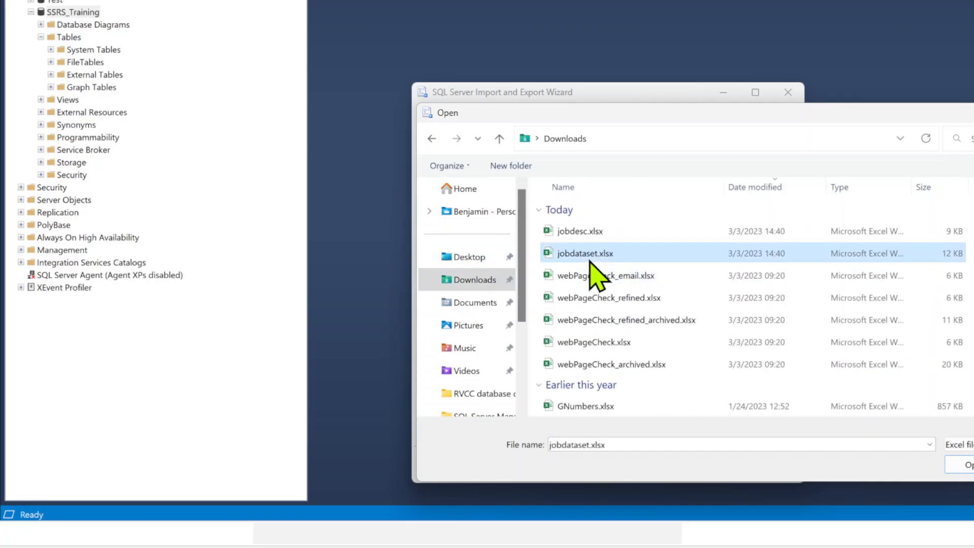
click(967, 464)
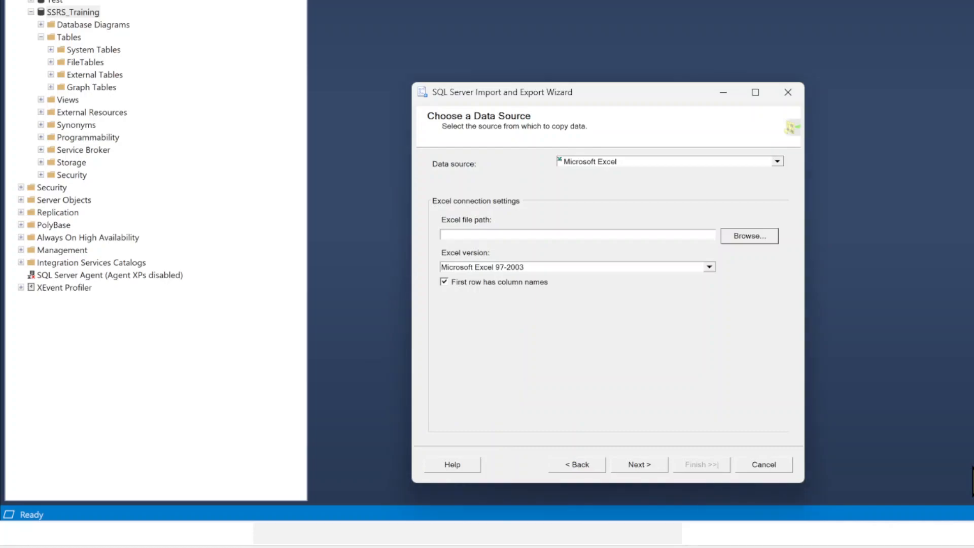
Try to continue the import of jobdataset.xlsx with the Excel version Microsoft Excel 2007-2010
drag(561, 92, 554, 38)
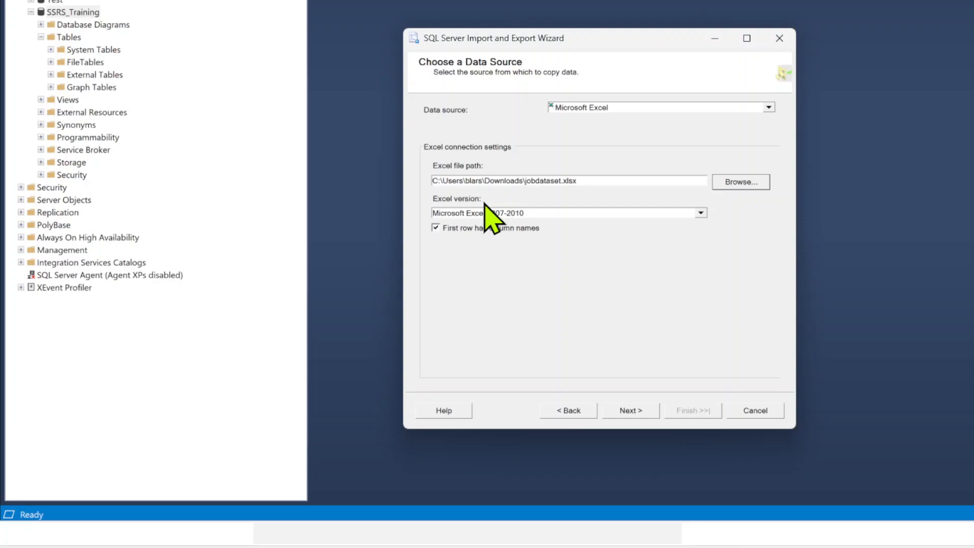
click(632, 412)
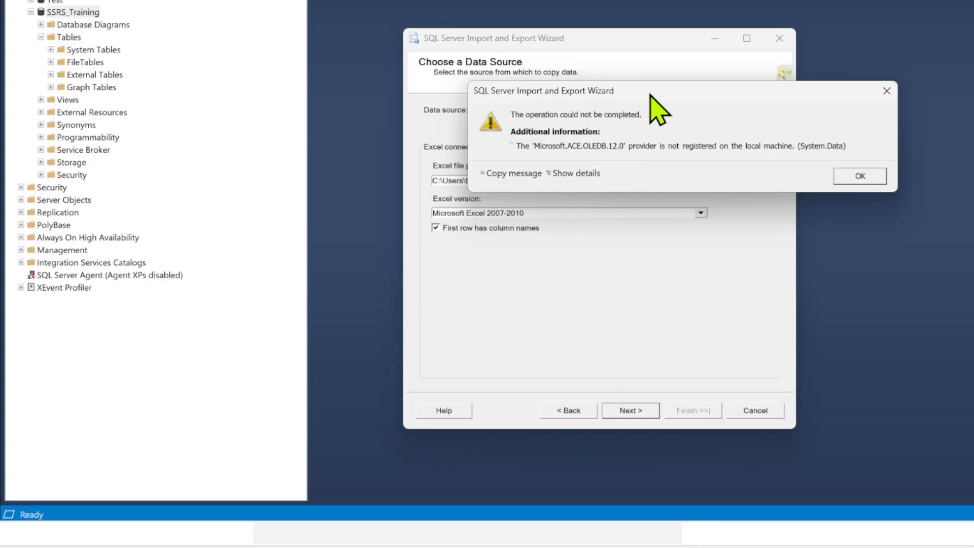
drag(651, 95, 461, 193)
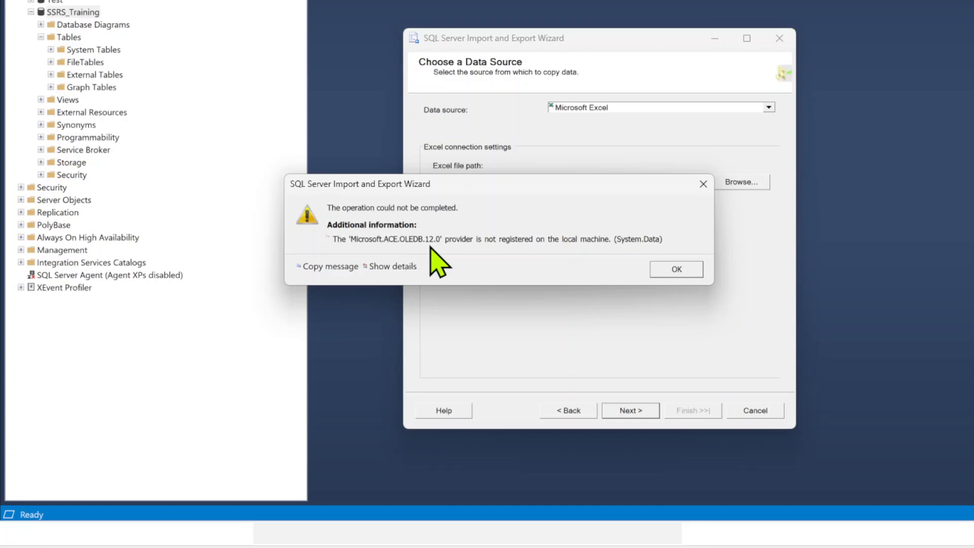
click(676, 269)
Set the Excel version to Microsoft Excel 97-2003 and try to continue the import
click(564, 213)
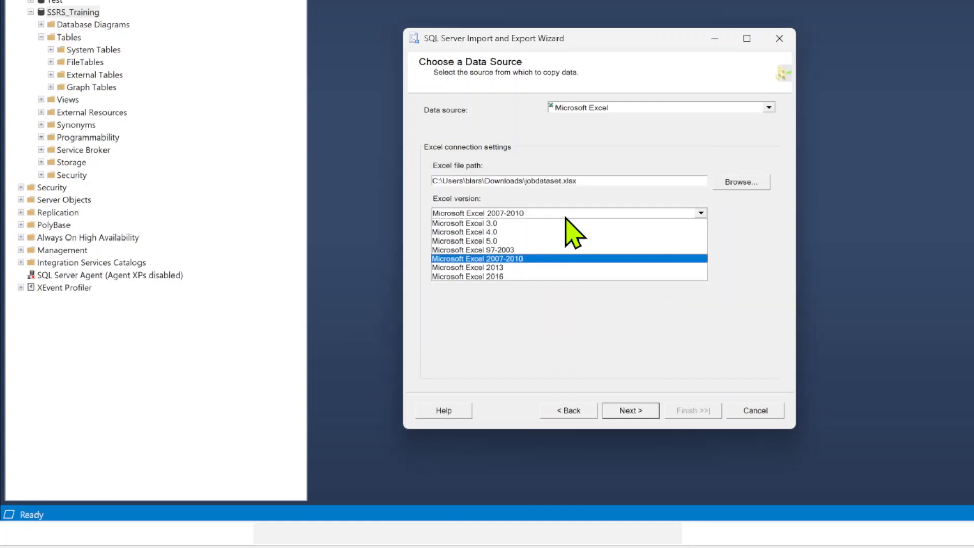
click(541, 250)
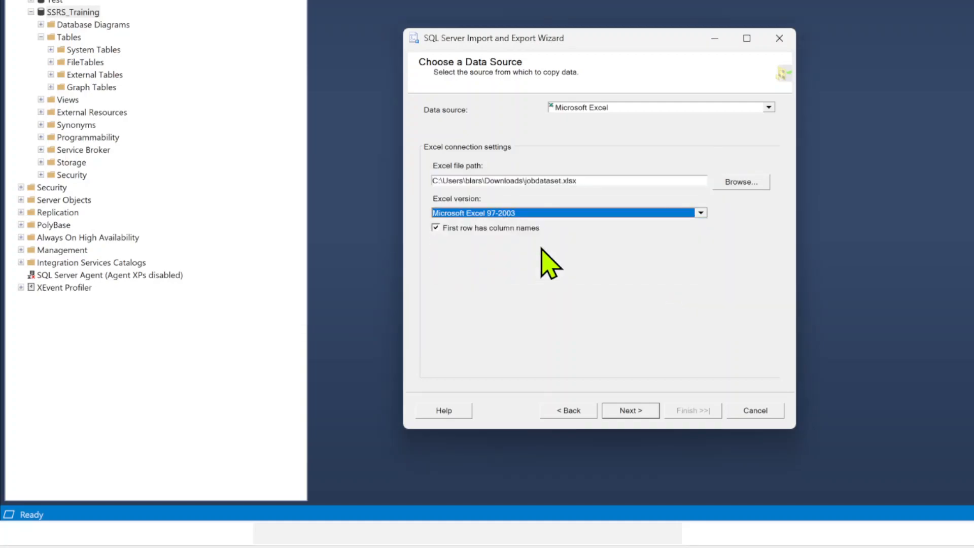
click(640, 410)
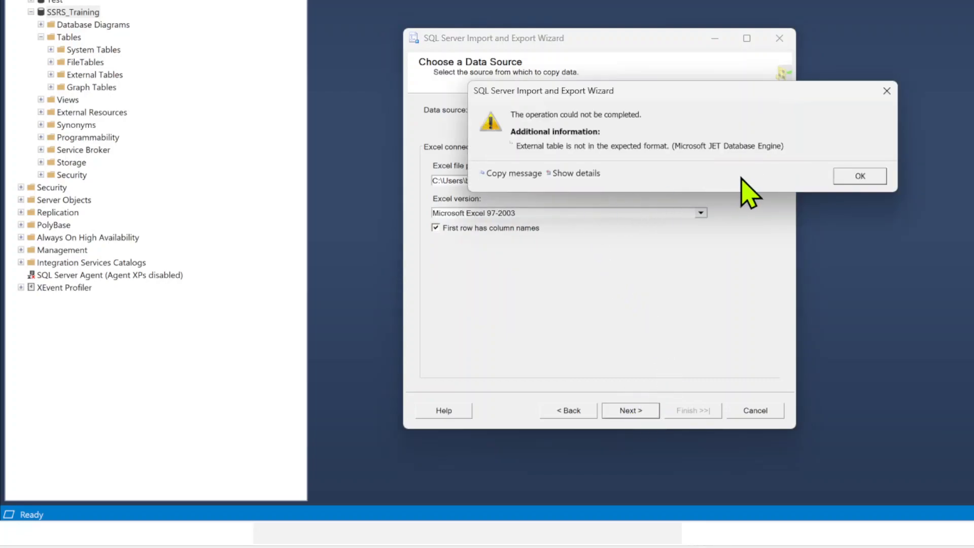
click(857, 177)
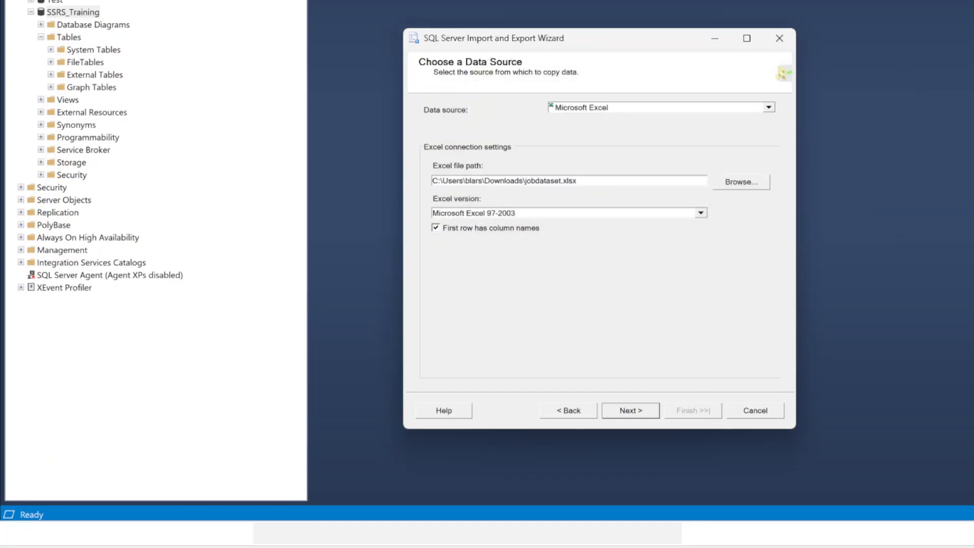
Switch to the jobdataset.xlsx workbook in Excel and enable editing to leave Protected View
mouse_move(695, 521)
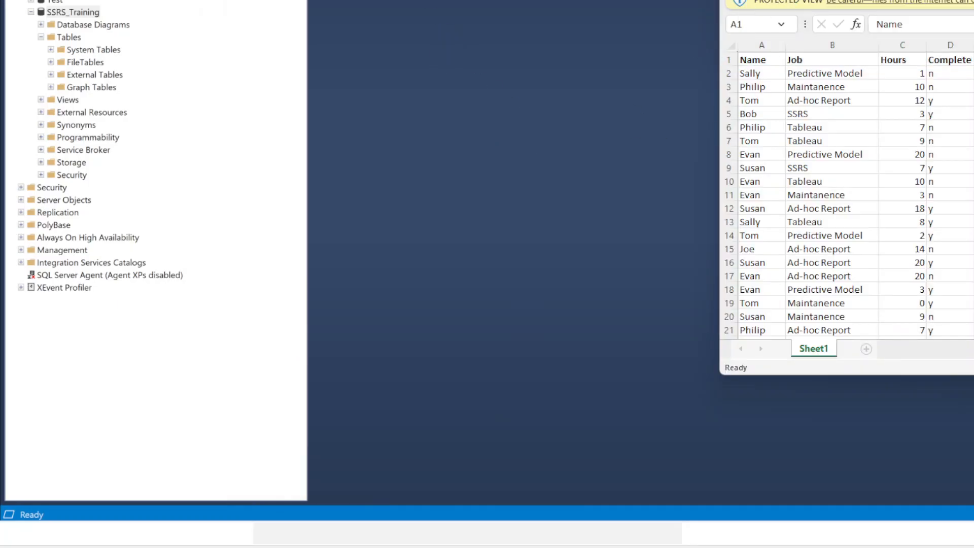
drag(887, 0, 344, 59)
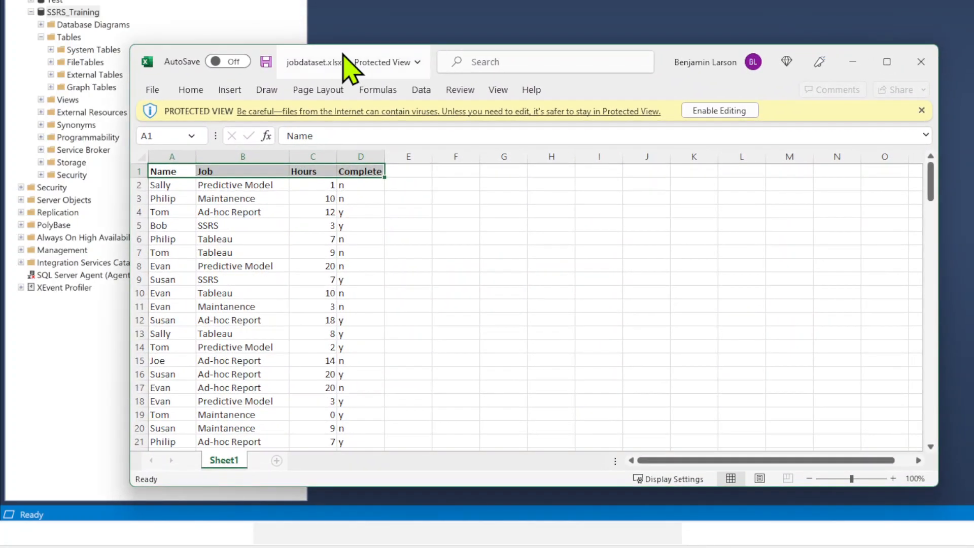
click(739, 120)
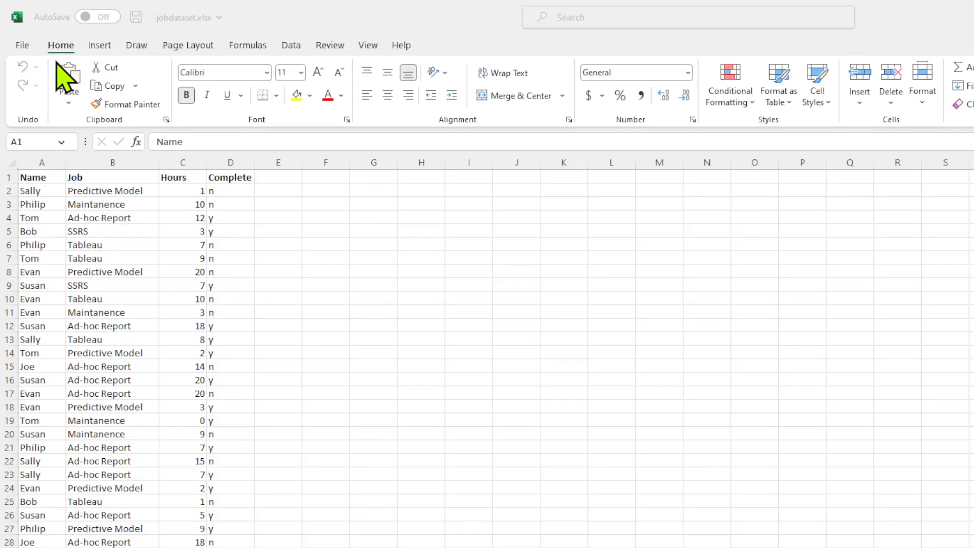
Save a copy of the workbook in the Downloads folder as jobdataset in Excel 97-2003 Workbook (*.xls) format
click(30, 50)
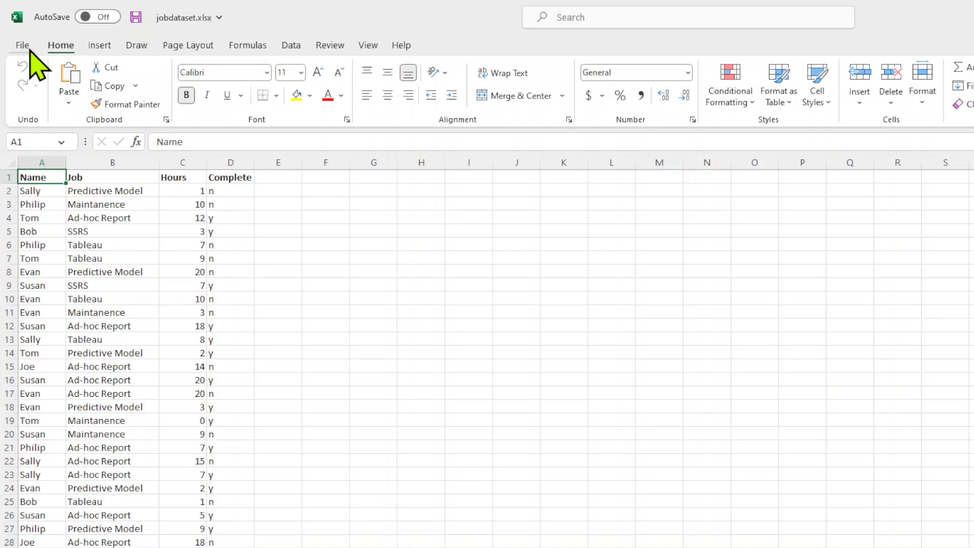
click(21, 48)
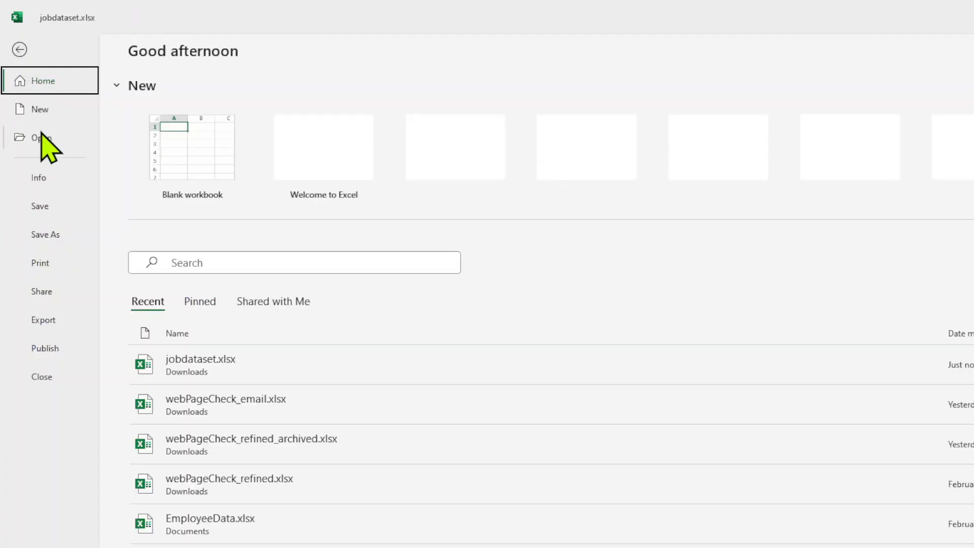
click(39, 242)
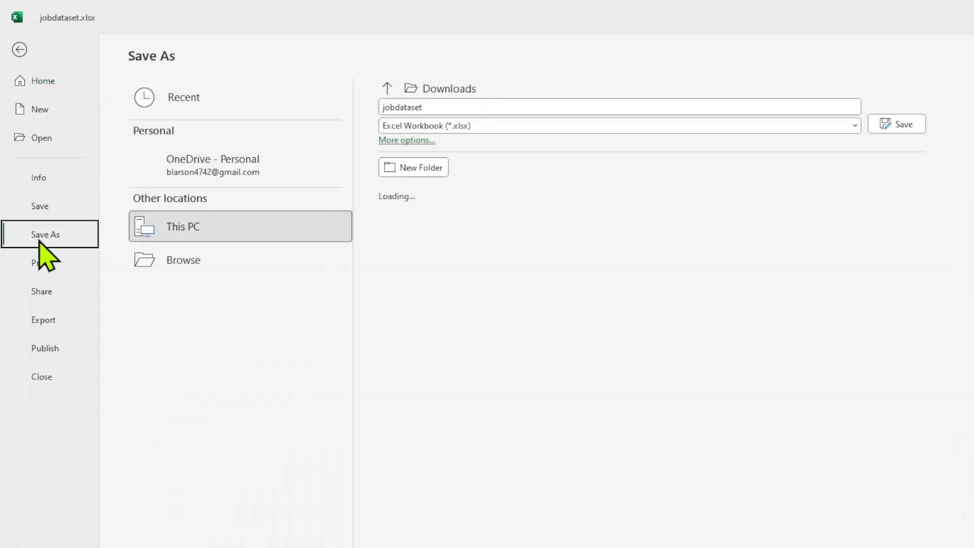
click(463, 127)
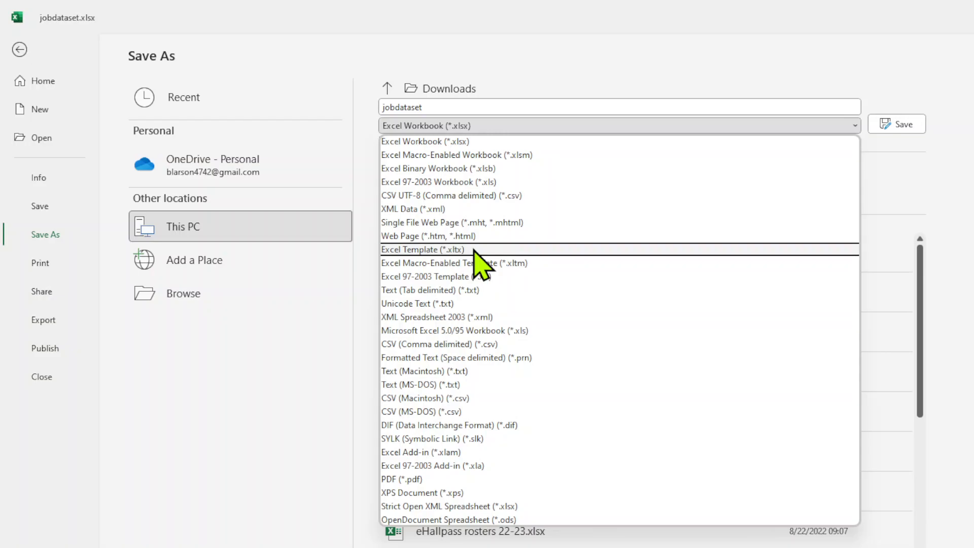
click(482, 181)
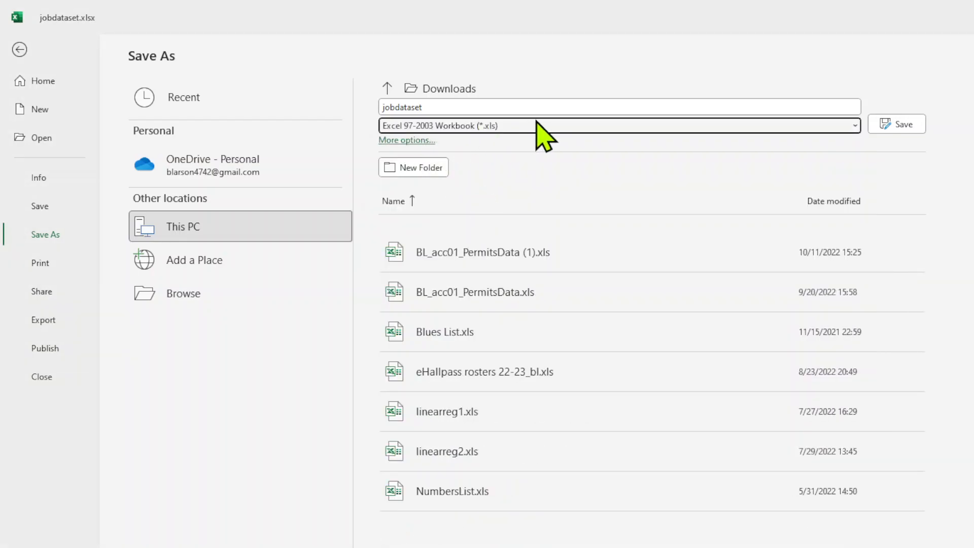
click(893, 126)
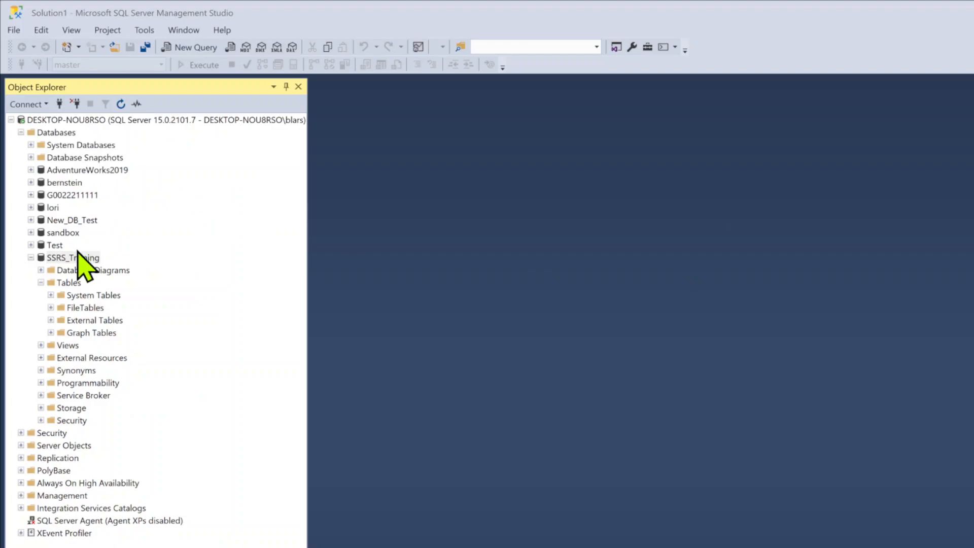
Switch to SQL Server Management Studio and start the data import wizard for the SSRS_Training database, continuing past its welcome page
click(79, 256)
right_click(79, 258)
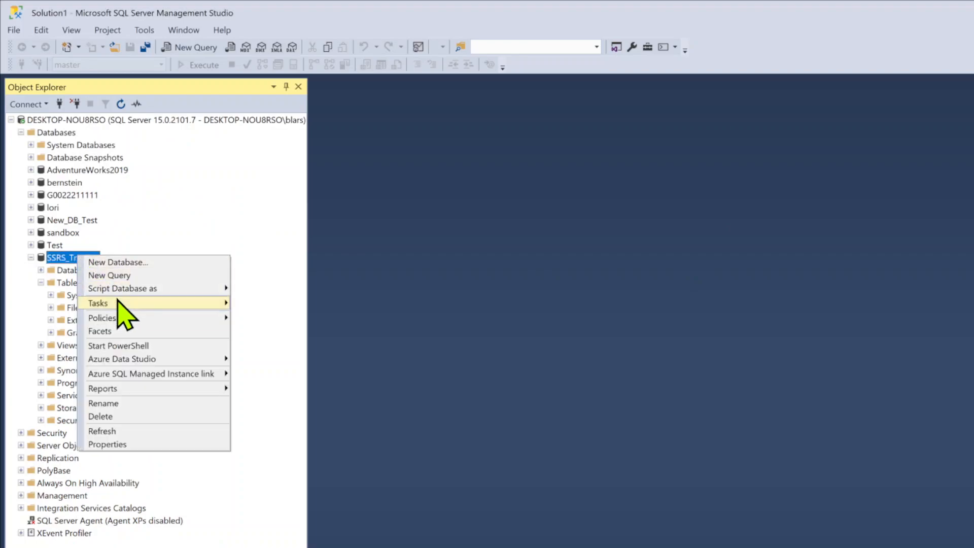
mouse_move(122, 305)
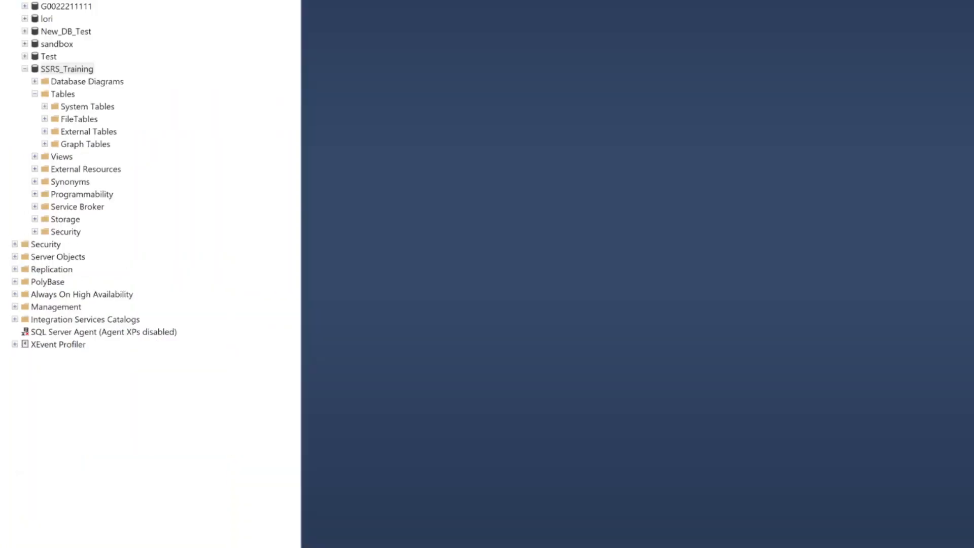
right_click(74, 69)
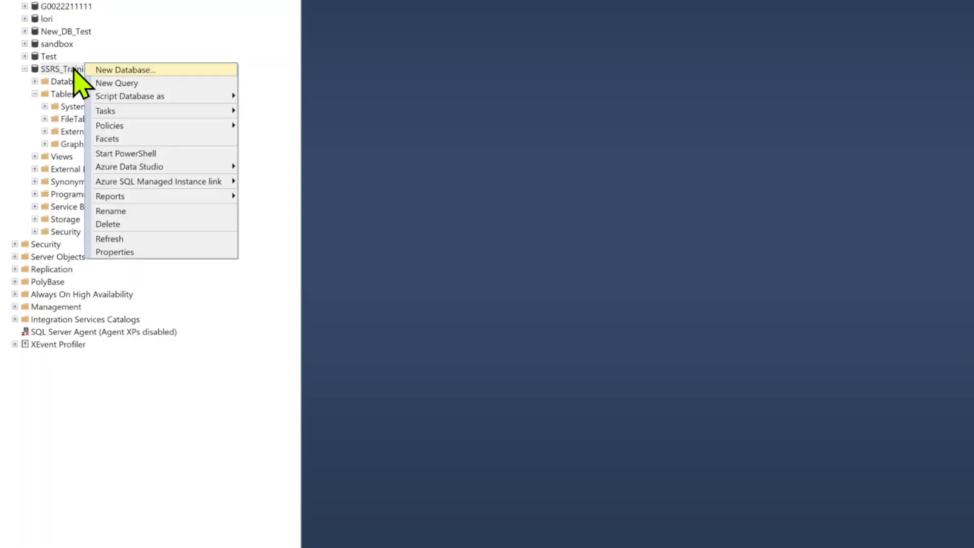
mouse_move(119, 111)
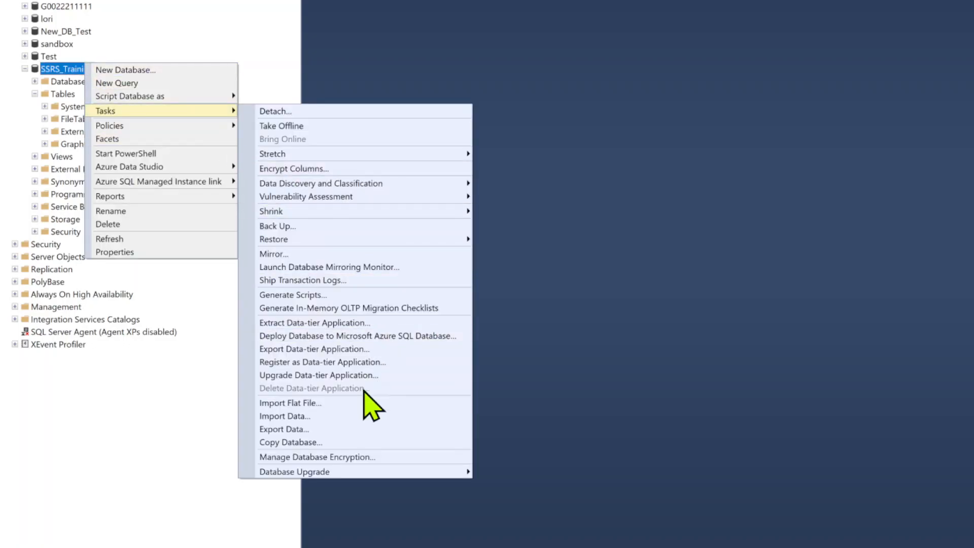
click(345, 416)
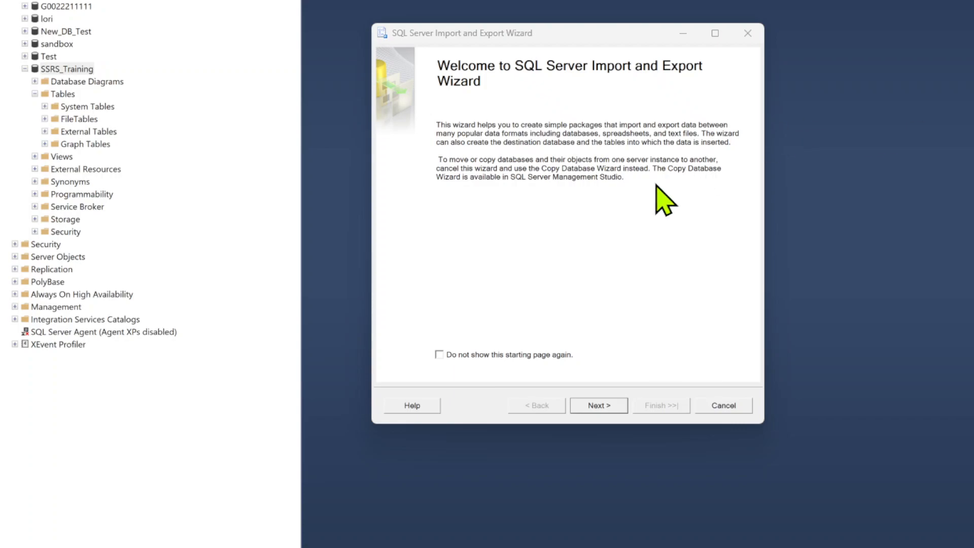
click(598, 405)
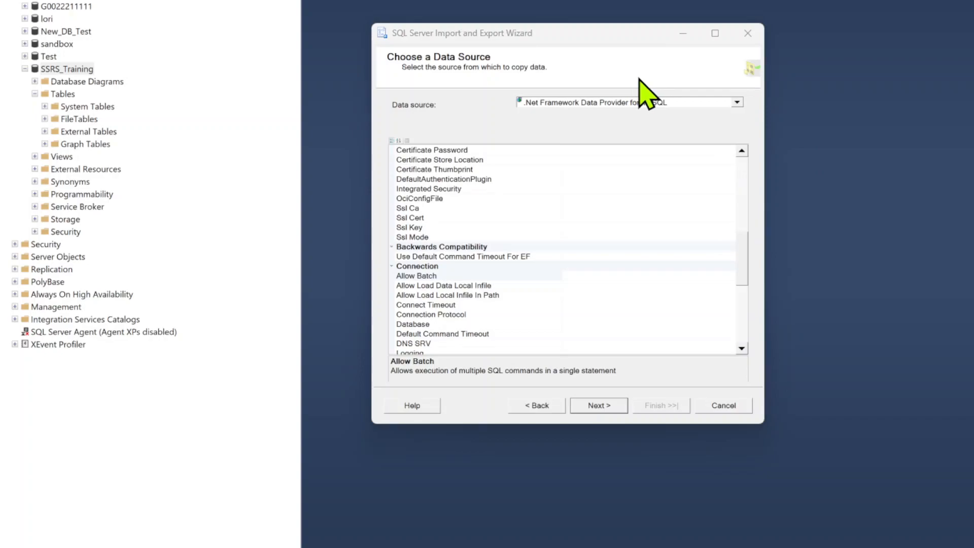
Set the data source to Microsoft Excel with jobdataset.xls from the Downloads folder and continue to the destination settings
click(730, 103)
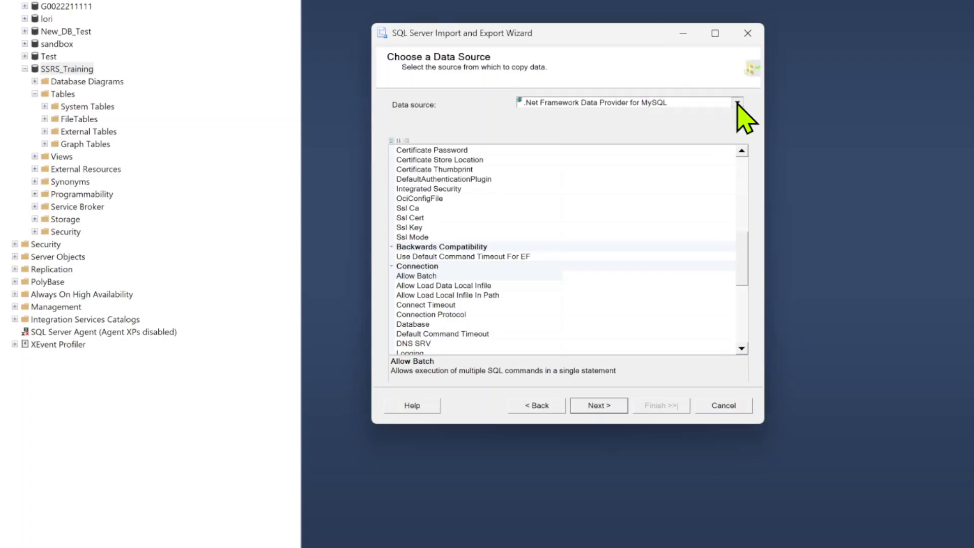
click(737, 103)
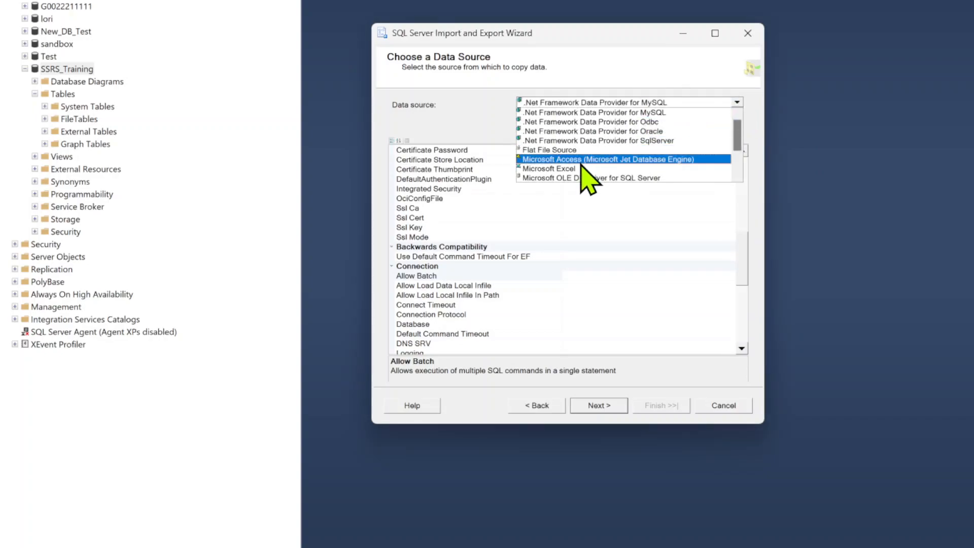
click(583, 168)
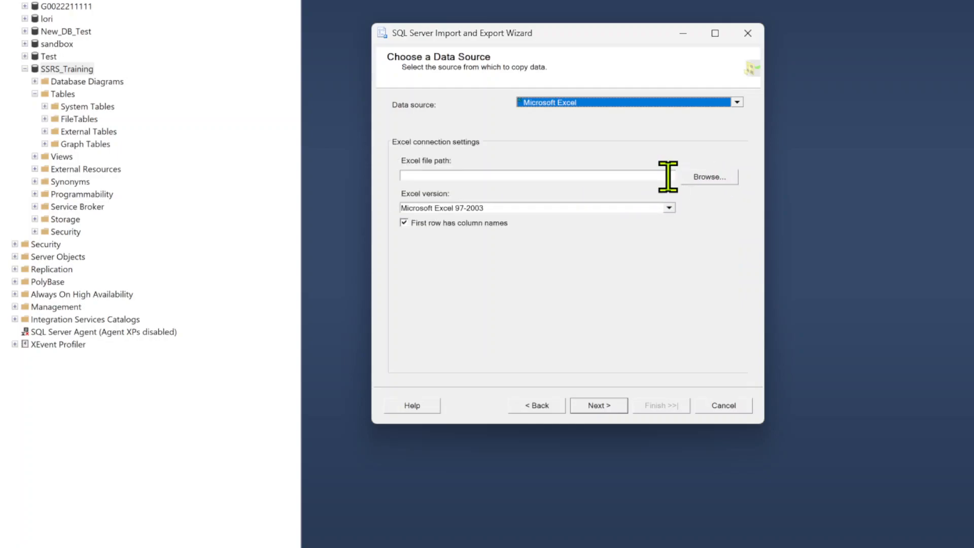
click(707, 178)
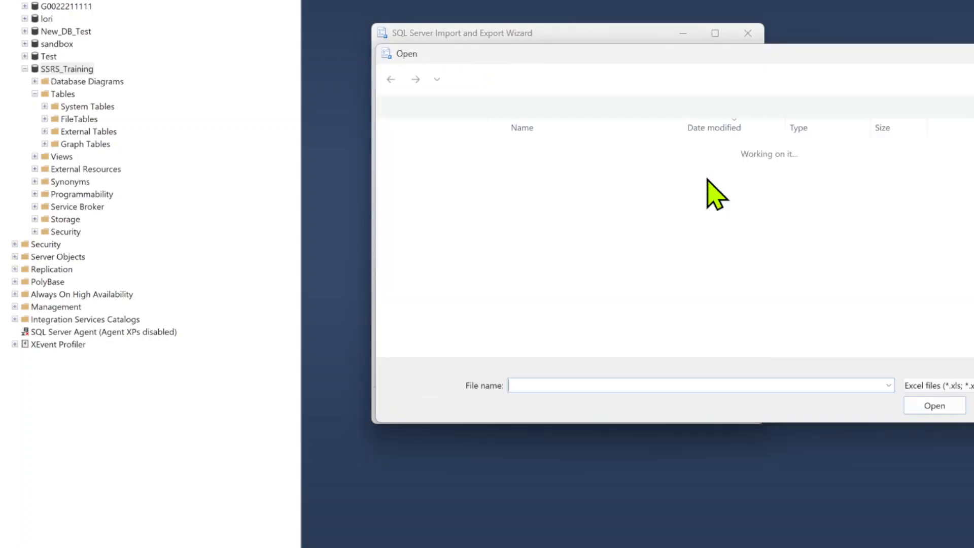
click(550, 176)
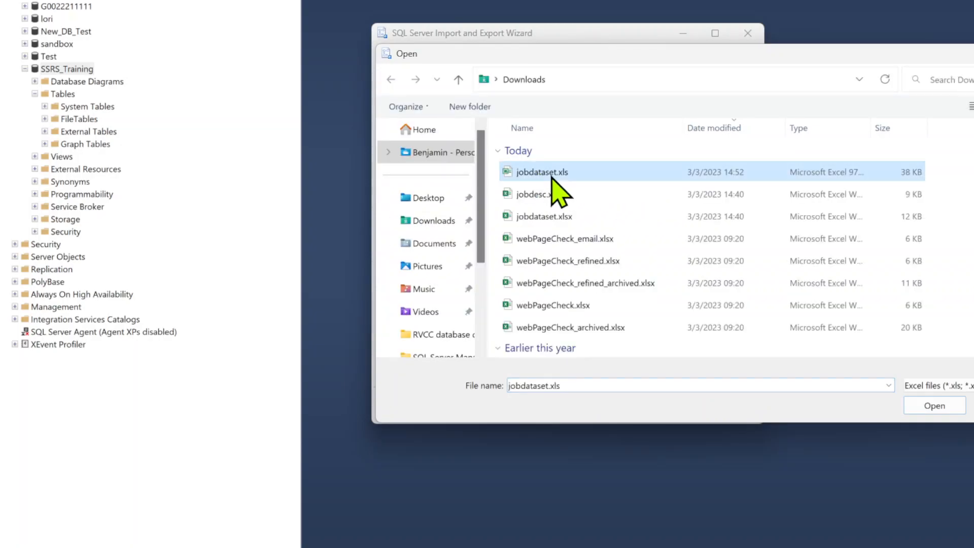
click(919, 406)
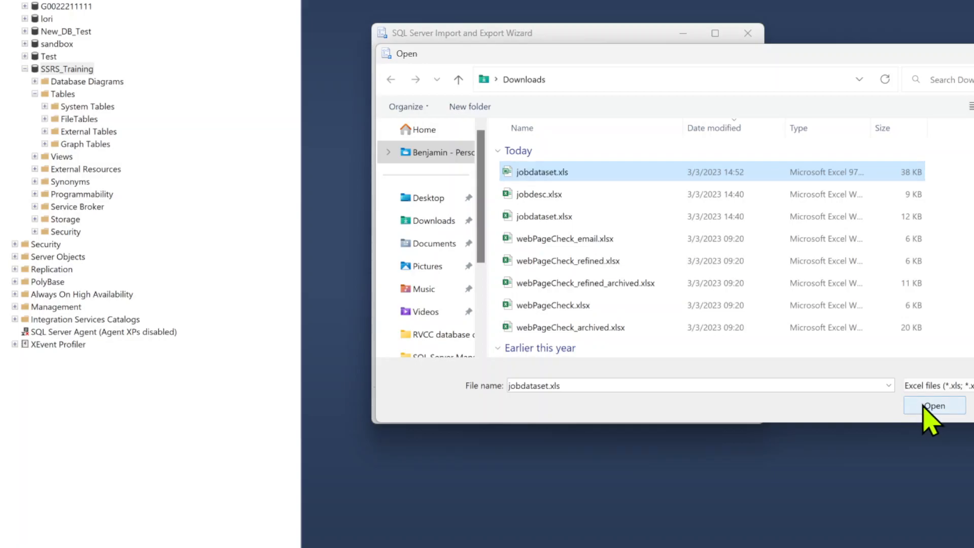
click(923, 405)
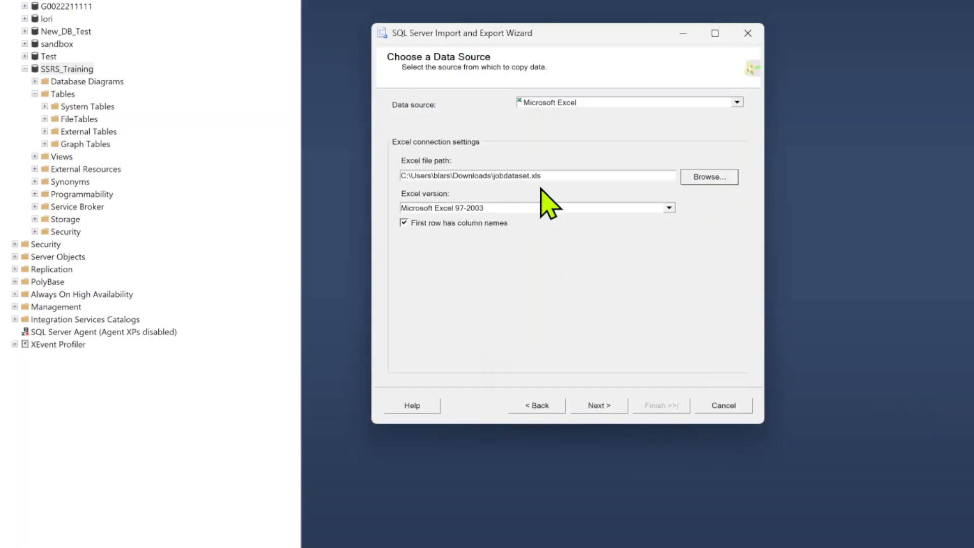
click(599, 406)
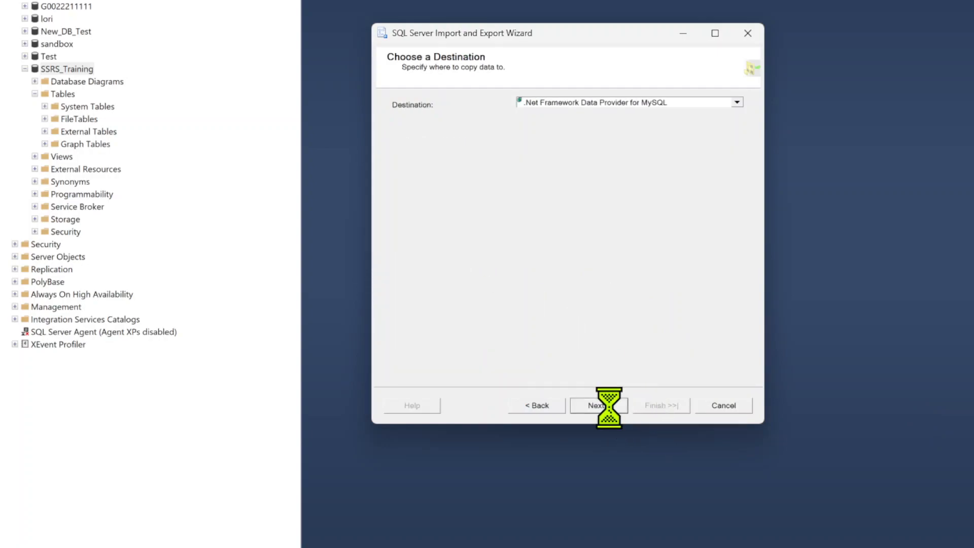
Set the import destination to SQL Server Native Client 11.0 with the SSRS_Training database, and continue with copying data from tables or views
click(736, 102)
scroll(672, 158, down, 2)
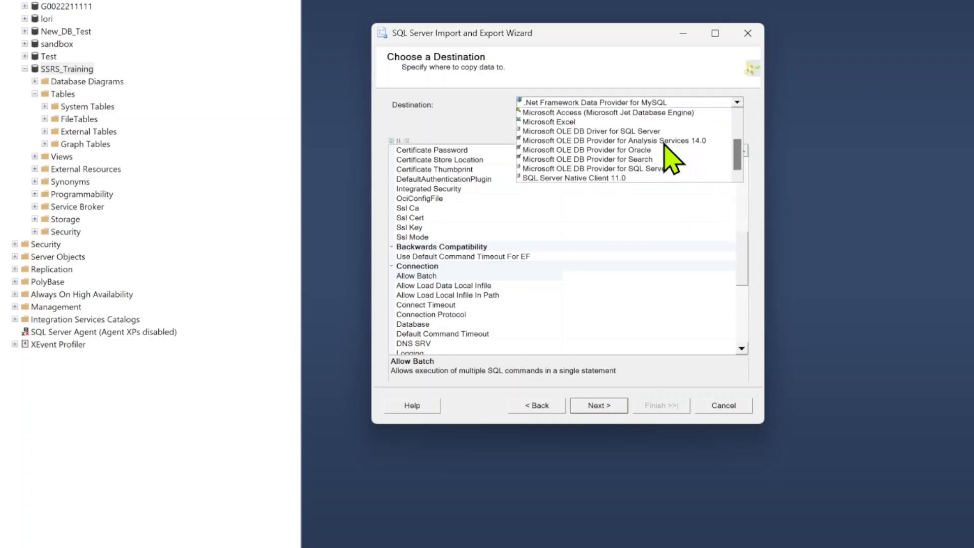
click(542, 178)
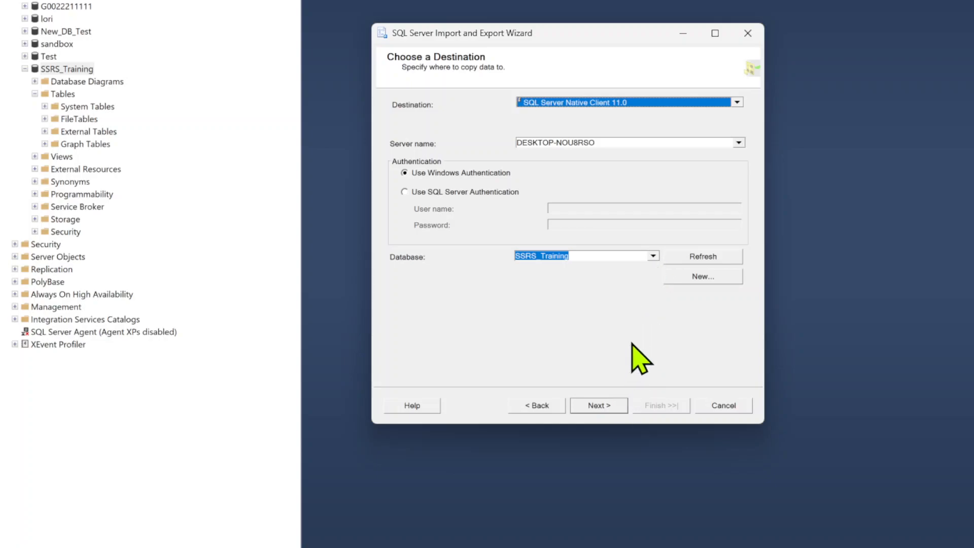
click(605, 412)
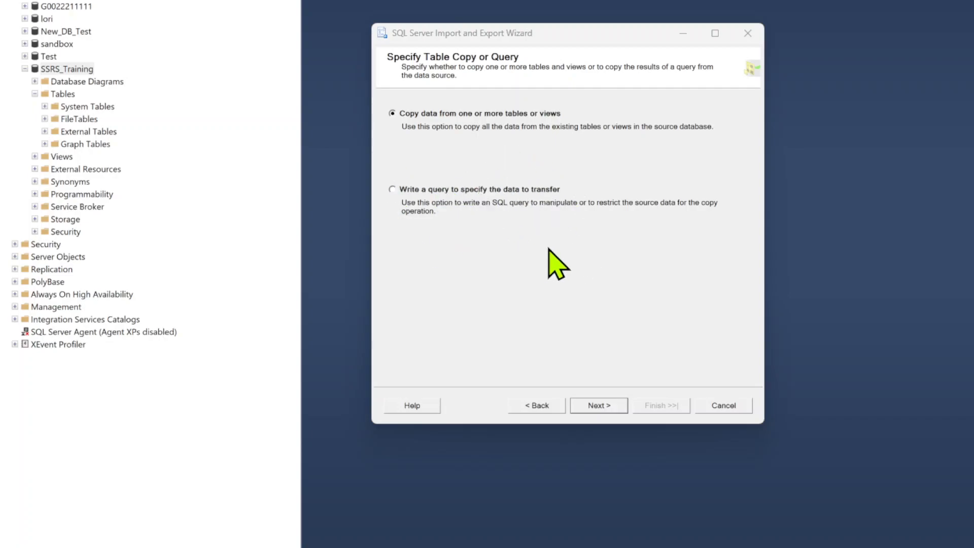
click(604, 408)
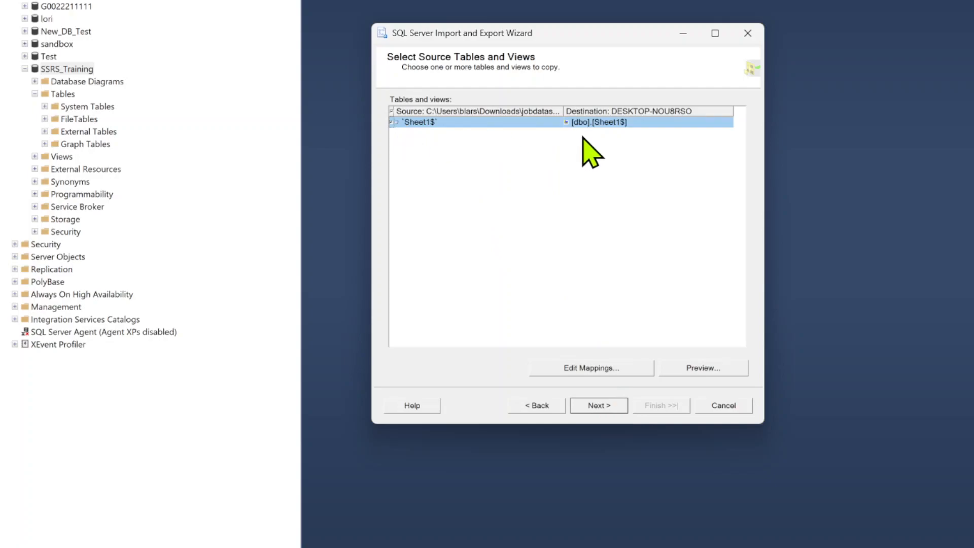
Rename the destination table for Sheet1$ to [dbo].[JobDesc]
click(599, 124)
drag(592, 122, 618, 123)
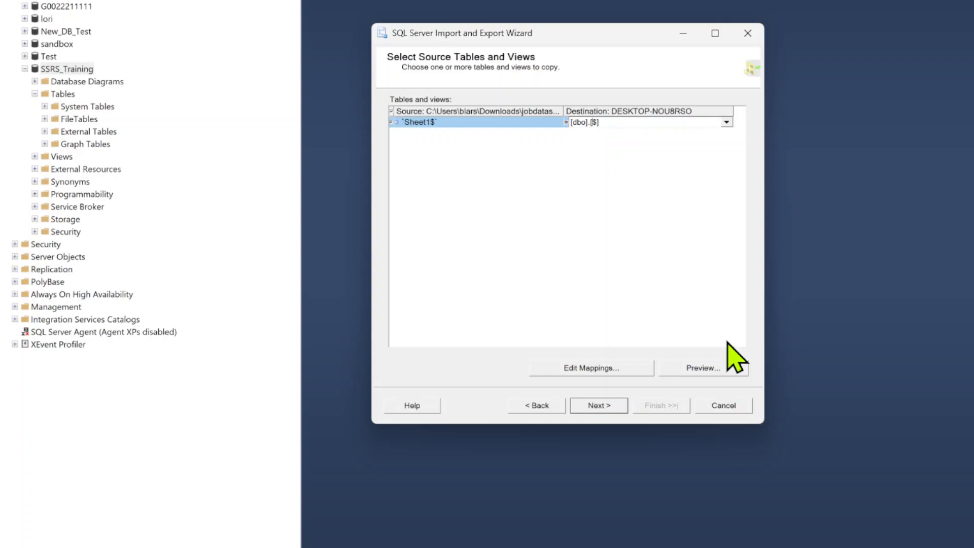
text(JobDesc)
Review the column mappings for the JobDesc table and preview the Sheet1$ source data
click(609, 368)
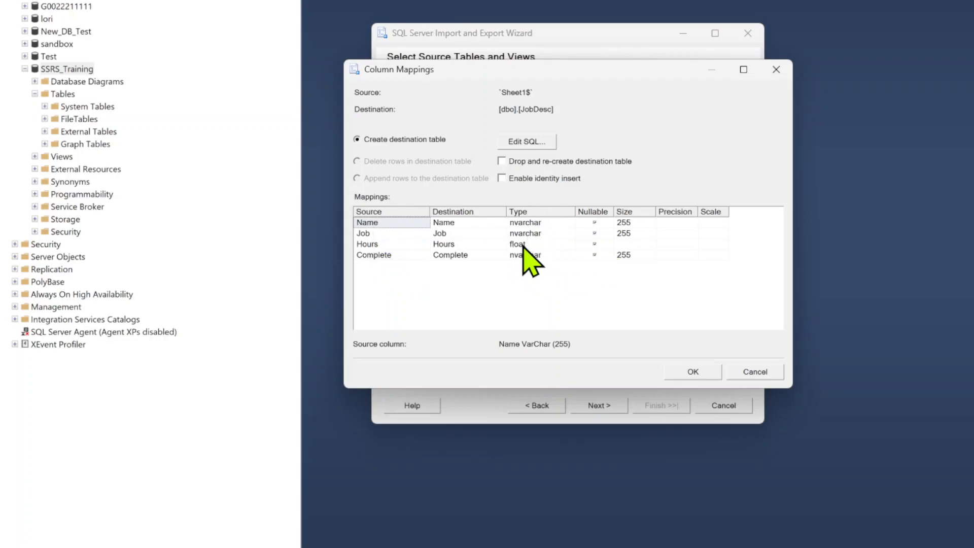
click(770, 76)
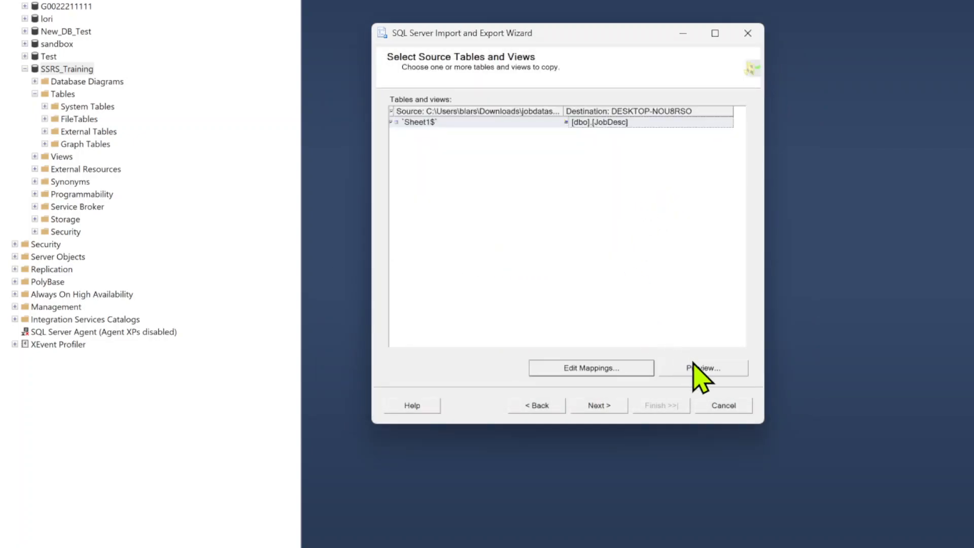
click(693, 365)
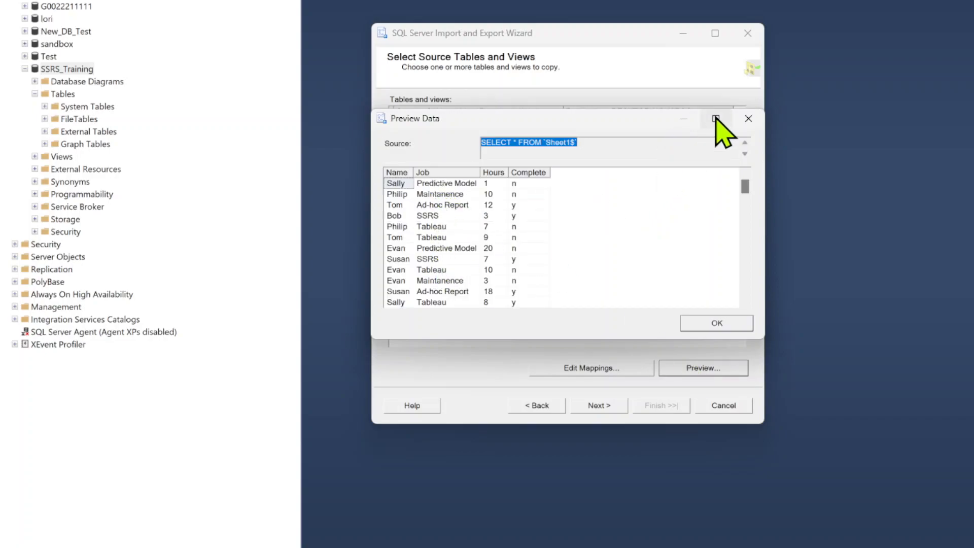
click(745, 118)
Run the import immediately without saving an SSIS package, and close the wizard
click(599, 405)
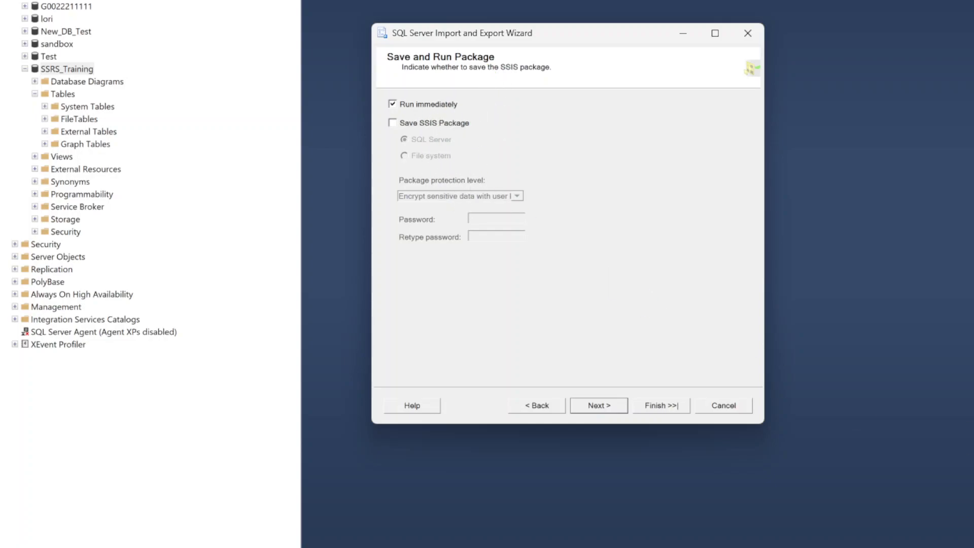
click(605, 407)
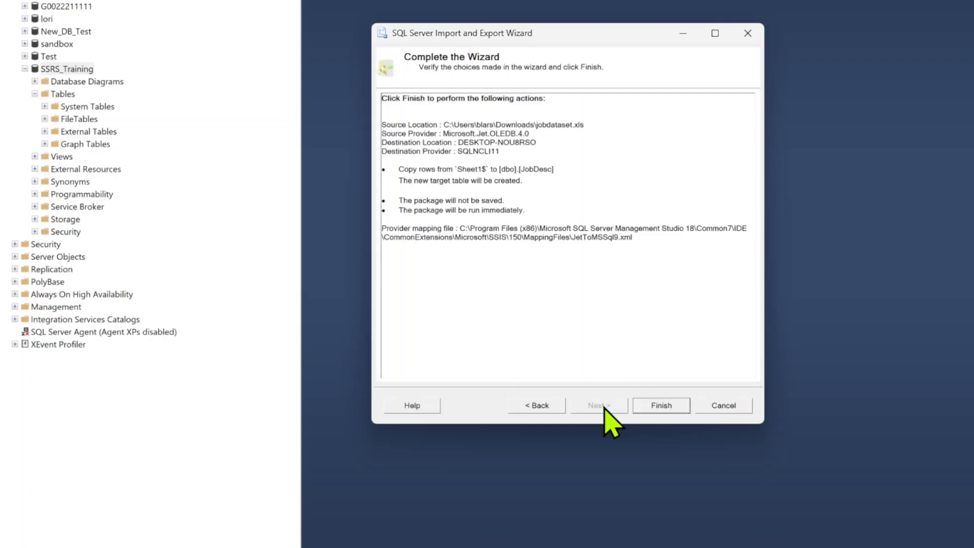
click(661, 409)
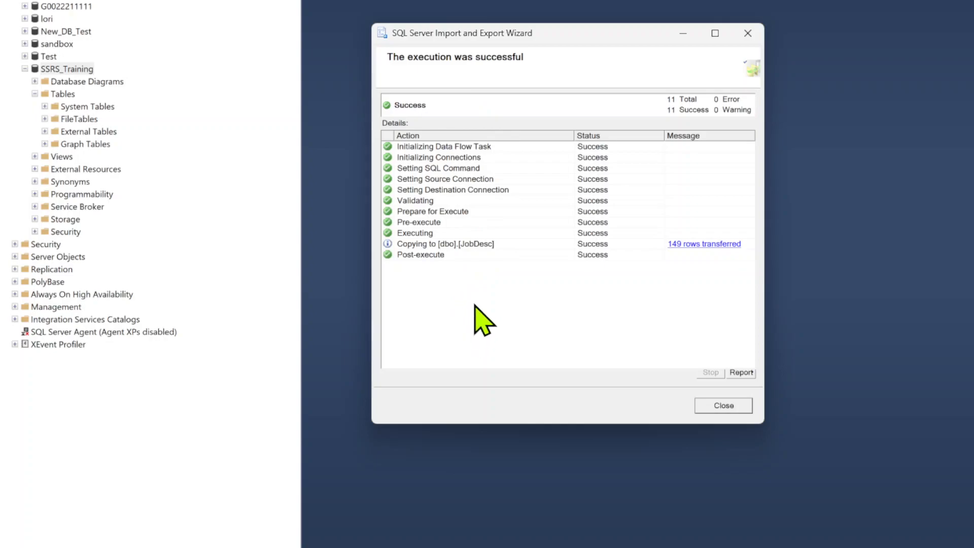
click(704, 408)
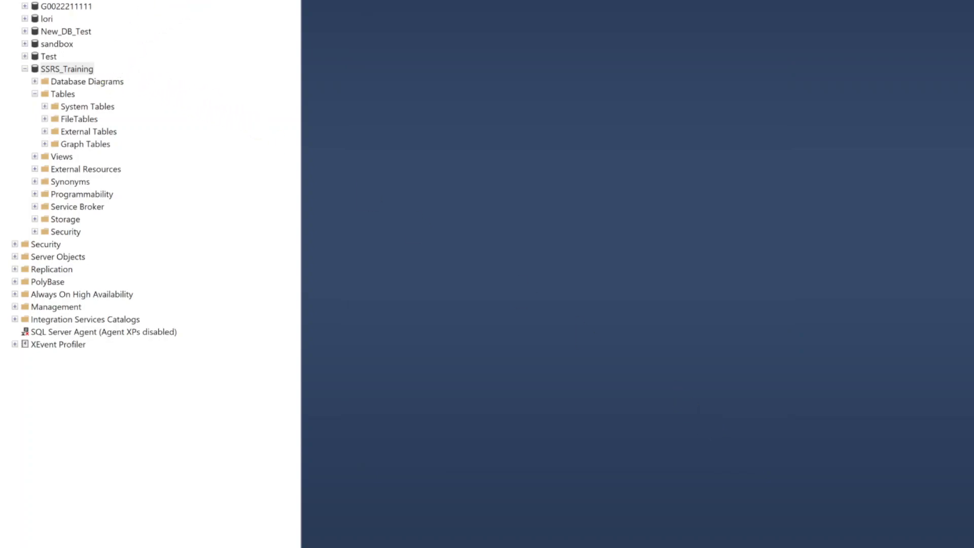
Open a new query on the SSRS_Training database and enter the statement "use SSRS_Training;" followed by a new line
click(67, 69)
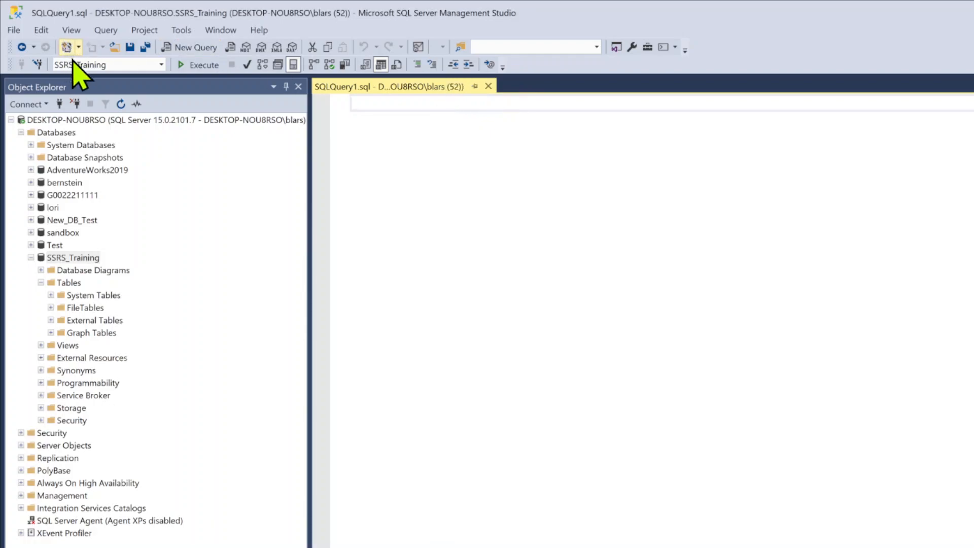
text(use SSRS)
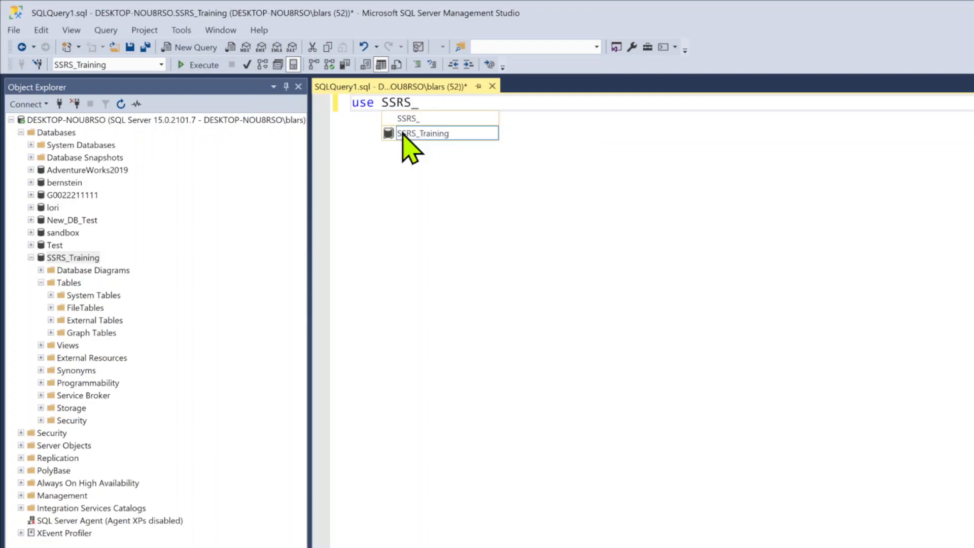
text(_)
double_click(416, 134)
text(;)
key(Return)
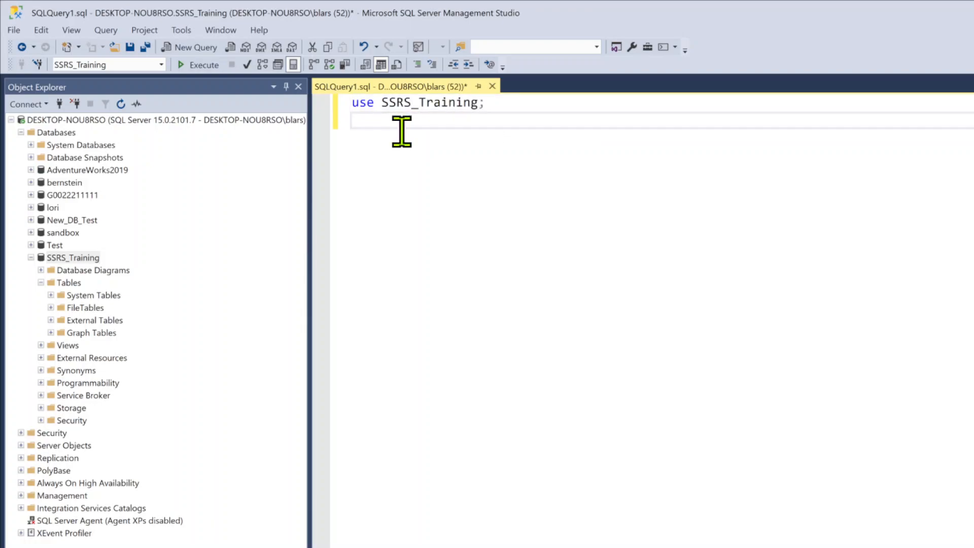
Below the use statement, leave a blank line and add the query "select * from JobDesc;", with the from clause on its own line
key(Return)
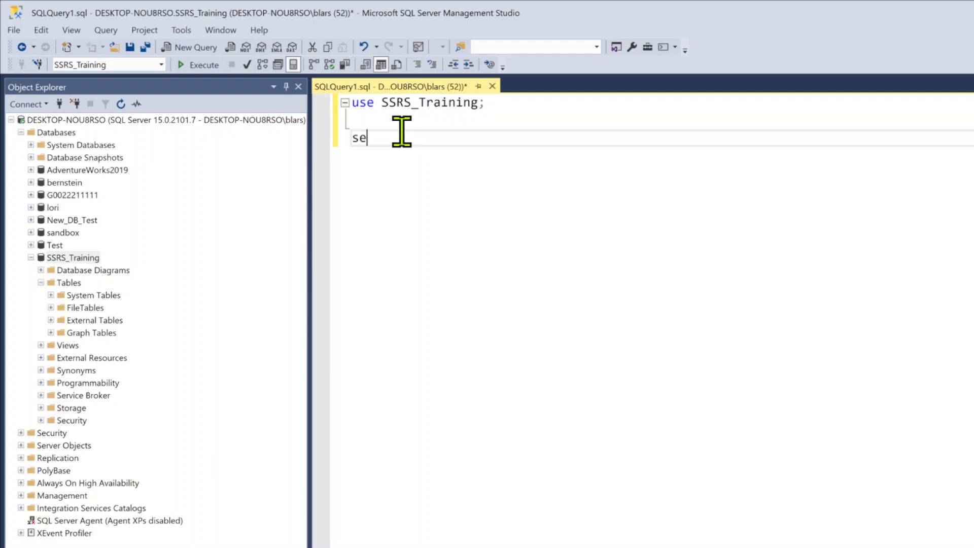
text(select *)
key(Return)
text(f)
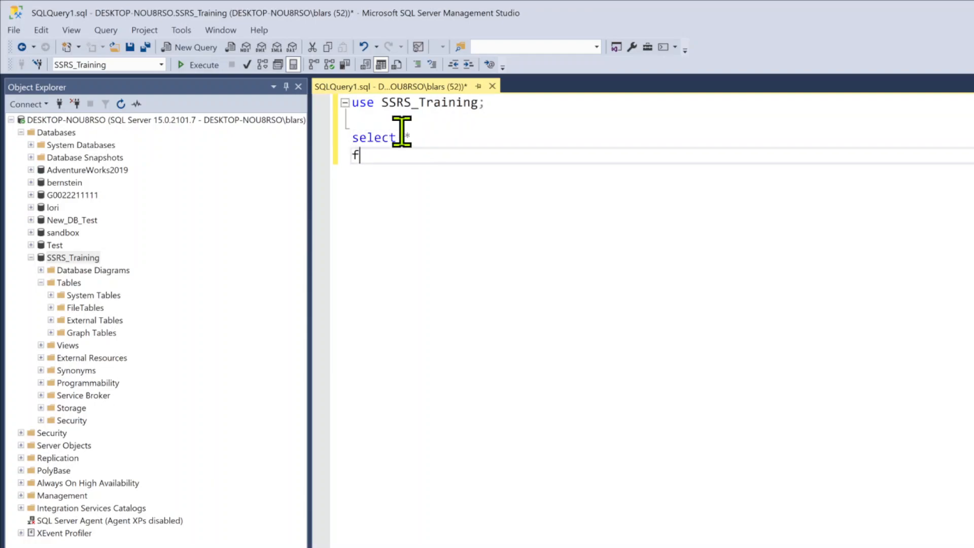
text(rom jobDes)
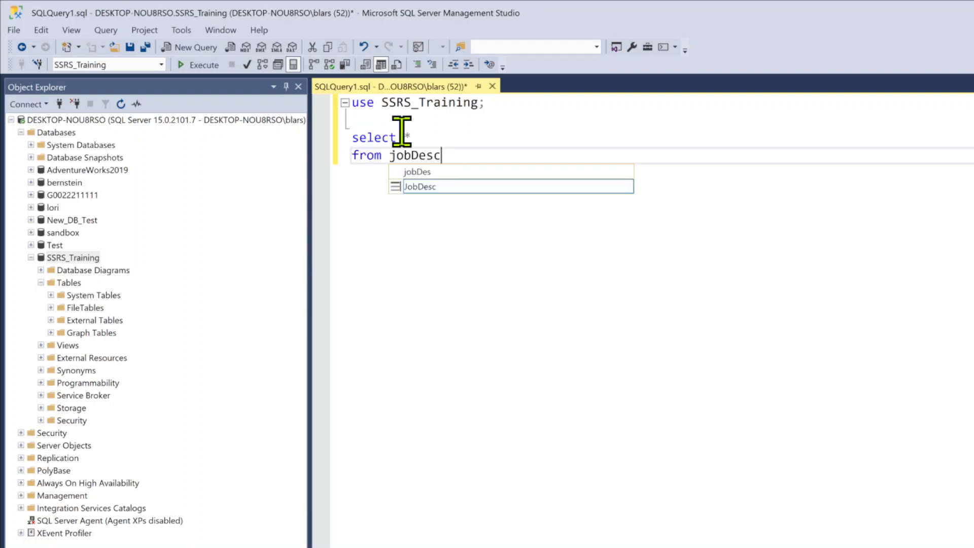
text(c)
click(418, 188)
double_click(419, 188)
text(;)
Execute the entire script and enlarge the results area upward to view more of the JobDesc rows
key(ctrl+a)
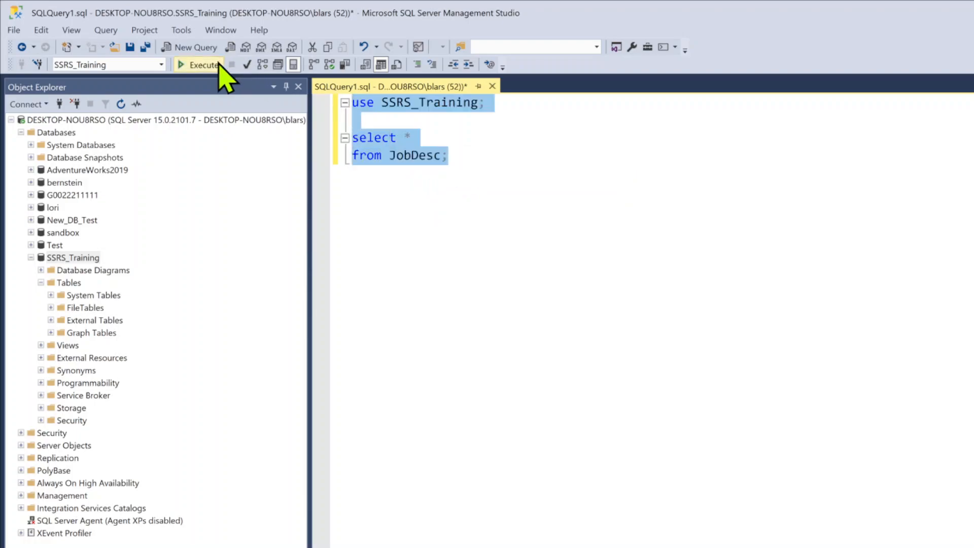
click(203, 66)
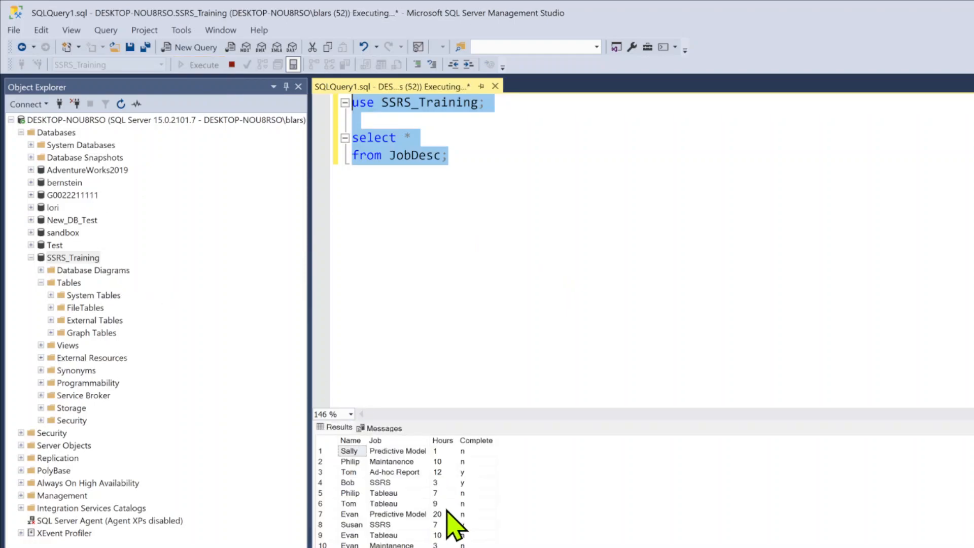
scroll(453, 512, down, 4)
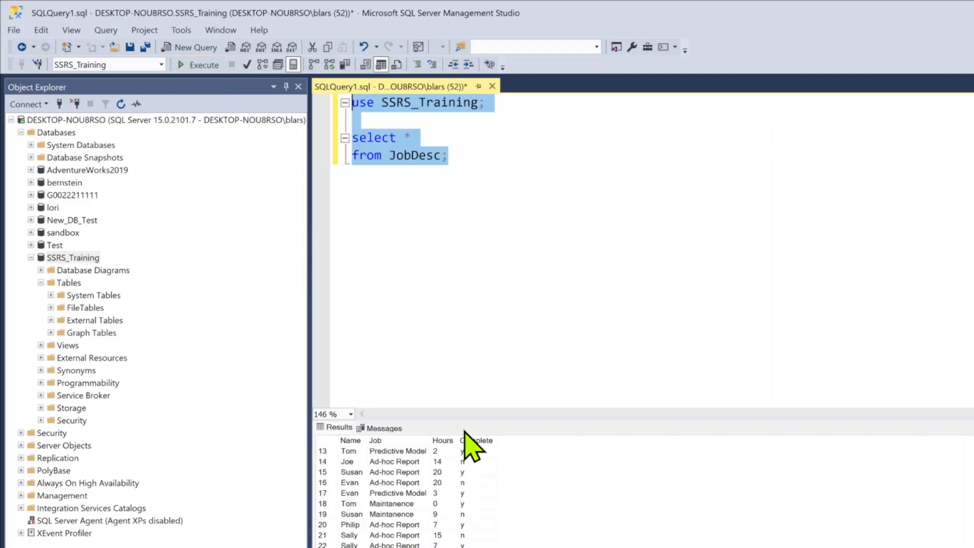
drag(463, 419, 482, 218)
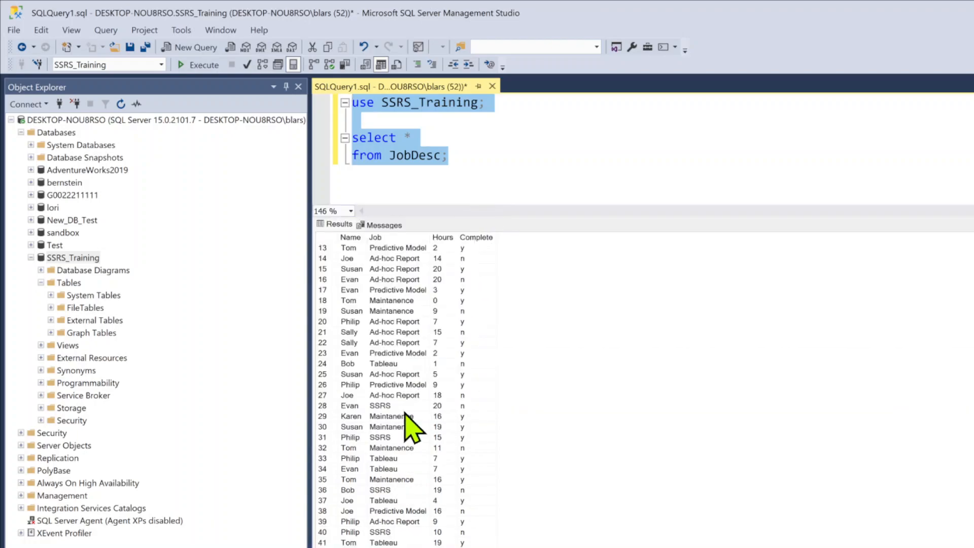